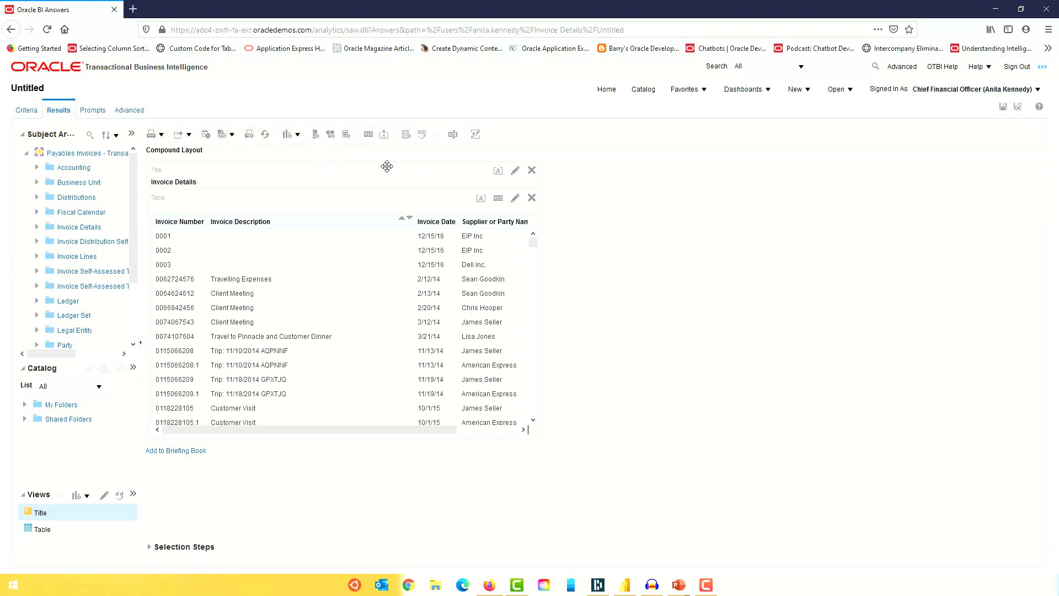
- Preview the Invoice Details analysis in the Default (Alta) style, check its columns across the full width, and close the preview
{"action": "left_click", "coordinate": [232, 135]}
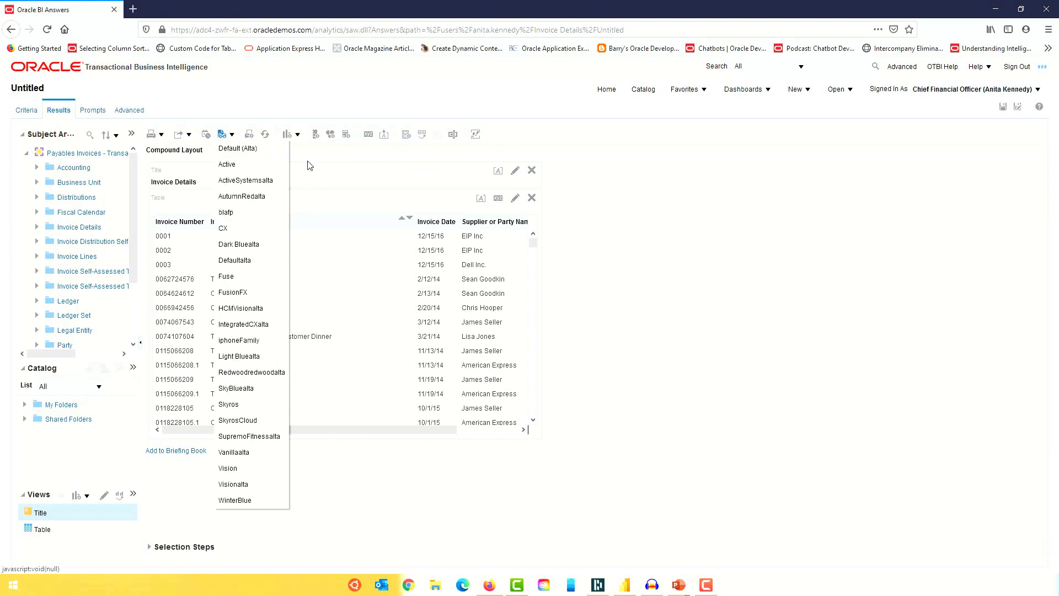
{"action": "left_click", "coordinate": [237, 150]}
{"action": "left_click", "coordinate": [234, 138]}
{"action": "left_click", "coordinate": [236, 150]}
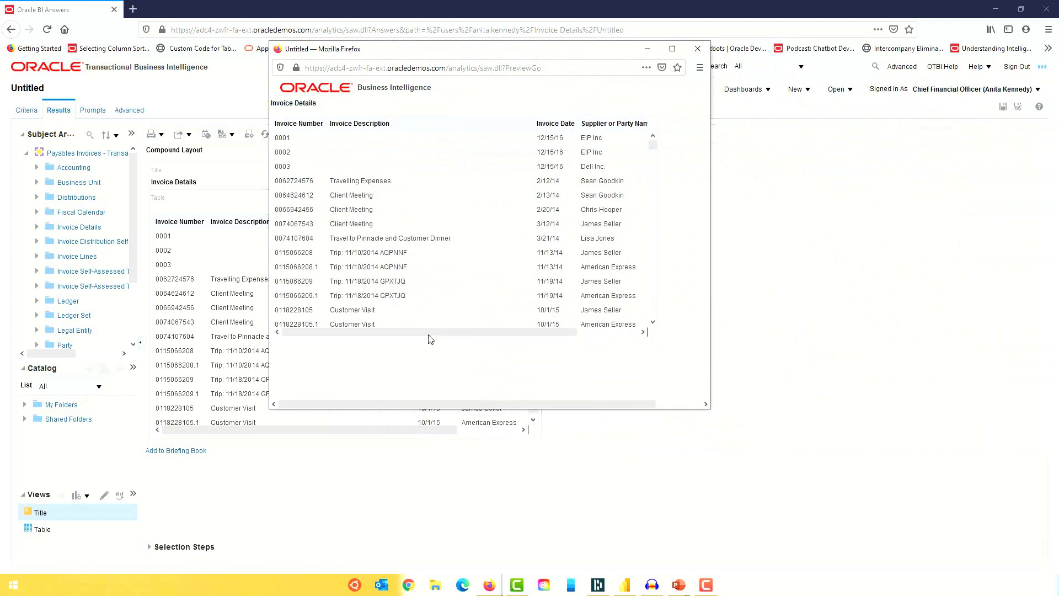
{"action": "scroll", "coordinate": [429, 336], "scroll_direction": "right", "scroll_amount": 3}
{"action": "scroll", "coordinate": [413, 339], "scroll_direction": "left", "scroll_amount": 3}
{"action": "scroll", "coordinate": [497, 336], "scroll_direction": "right", "scroll_amount": 3}
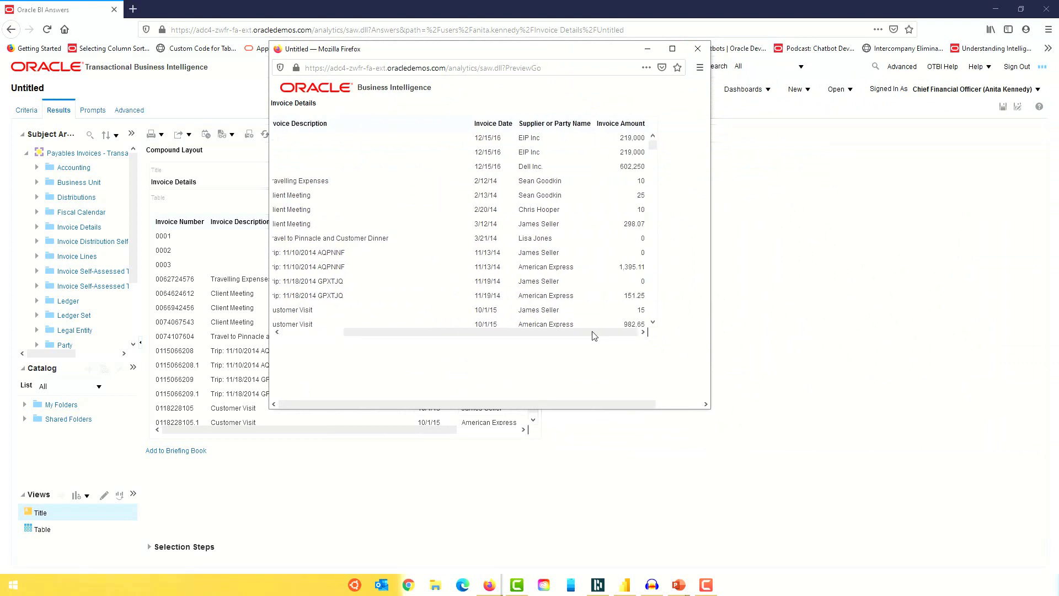
{"action": "left_click_drag", "start_coordinate": [592, 332], "coordinate": [396, 331]}
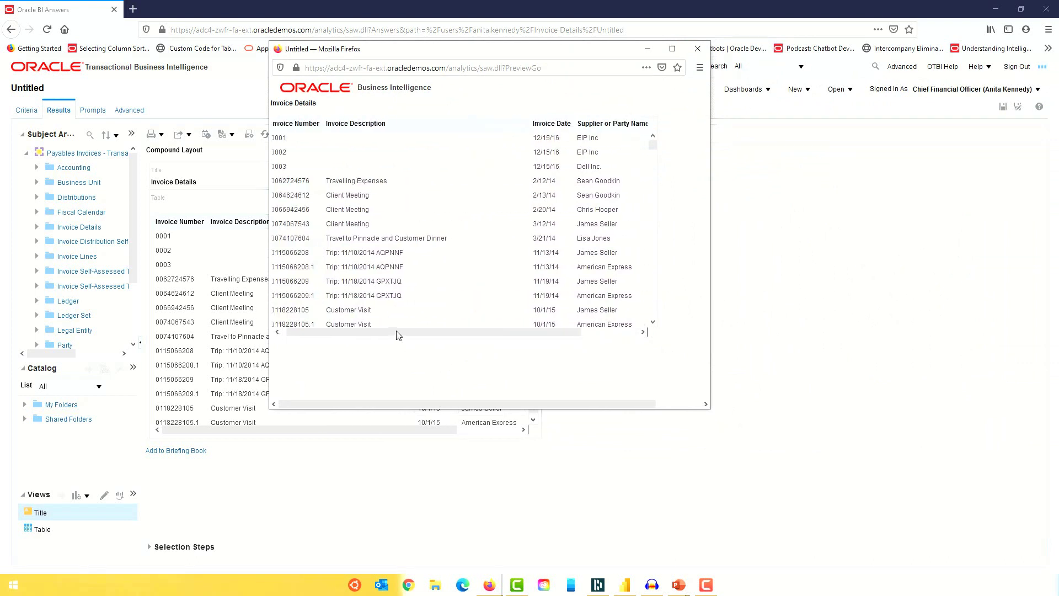
{"action": "left_click", "coordinate": [698, 48]}
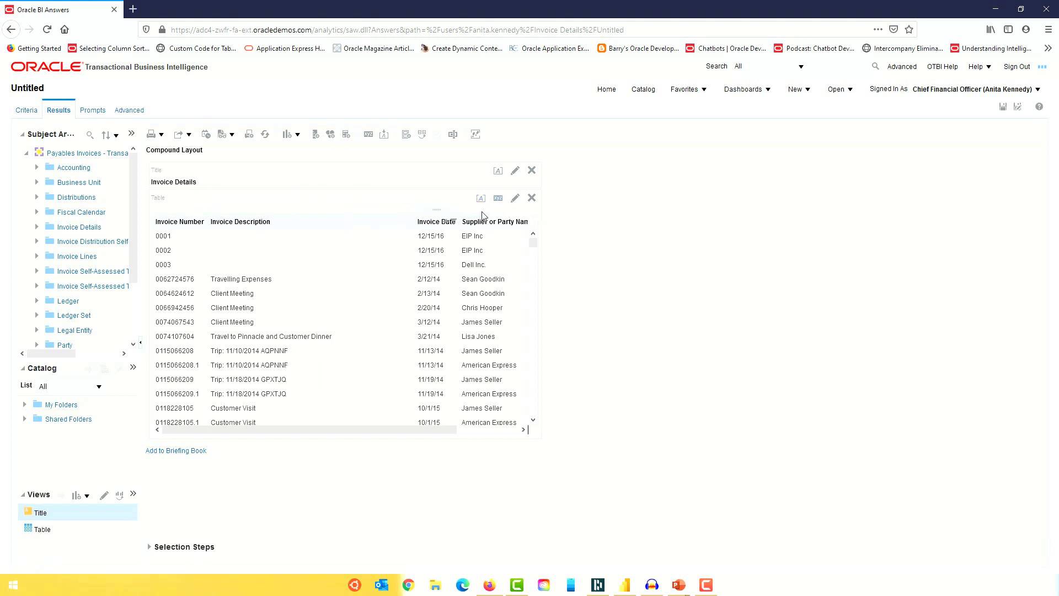
- Set the table's maximum width to 1600 pixels and narrow the Invoice Description column to about half its width
{"action": "left_click", "coordinate": [499, 201]}
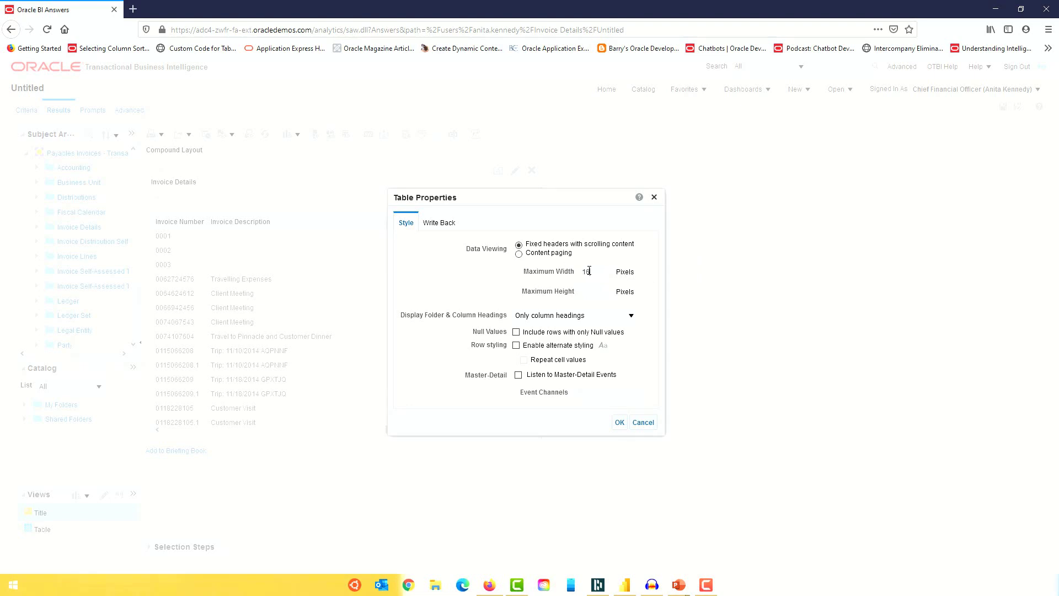
{"action": "left_click", "coordinate": [620, 422]}
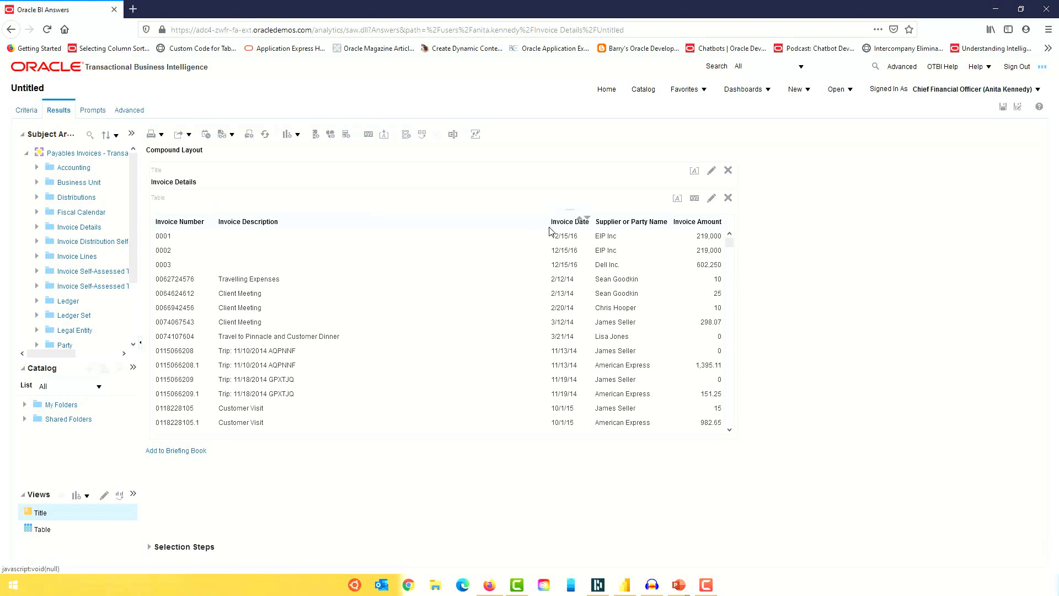
{"action": "left_click_drag", "start_coordinate": [549, 226], "coordinate": [369, 252]}
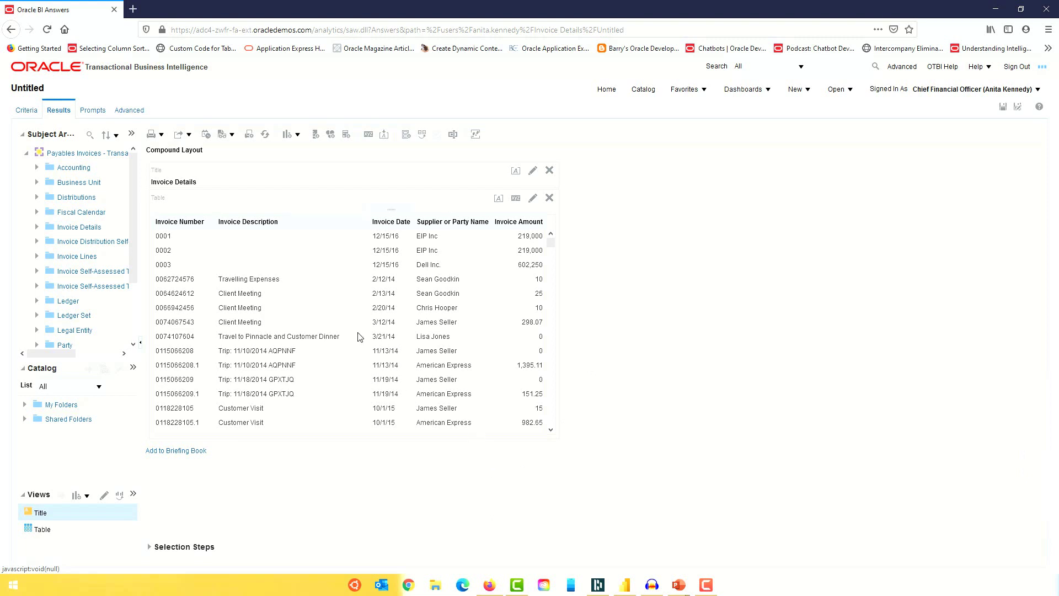
- View the saved Untitled analysis from the catalog's Invoice Details folder and reopen it for editing
{"action": "left_click", "coordinate": [232, 136]}
{"action": "left_click", "coordinate": [643, 89]}
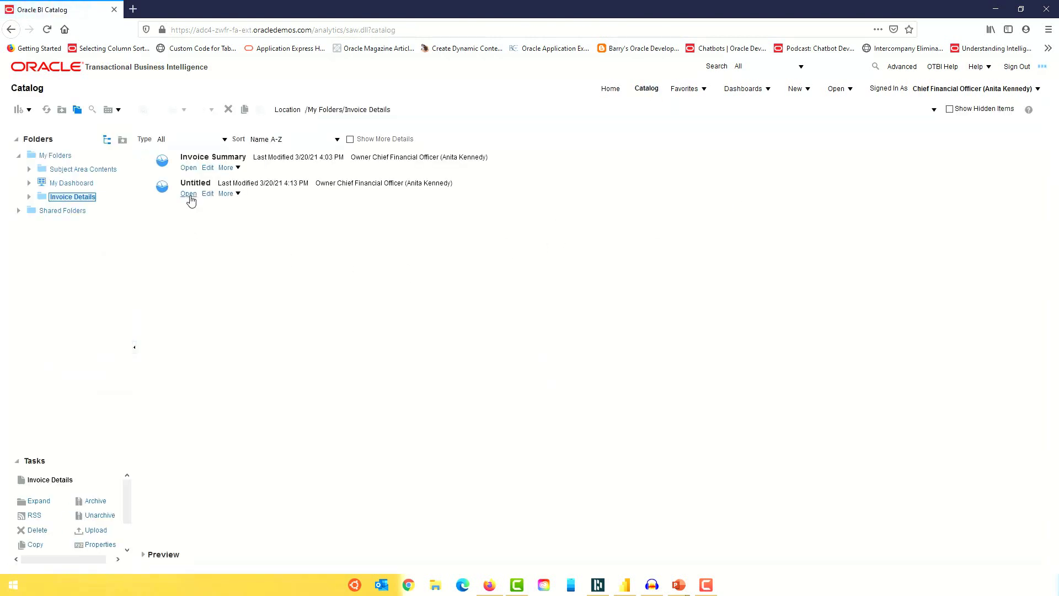
{"action": "left_click", "coordinate": [188, 193]}
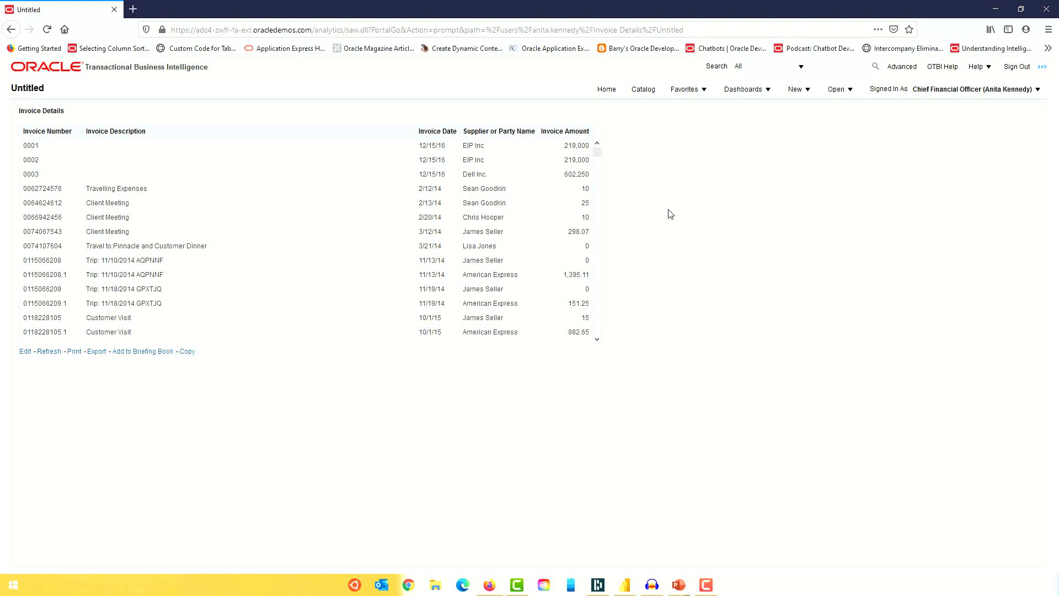
{"action": "left_click", "coordinate": [643, 90]}
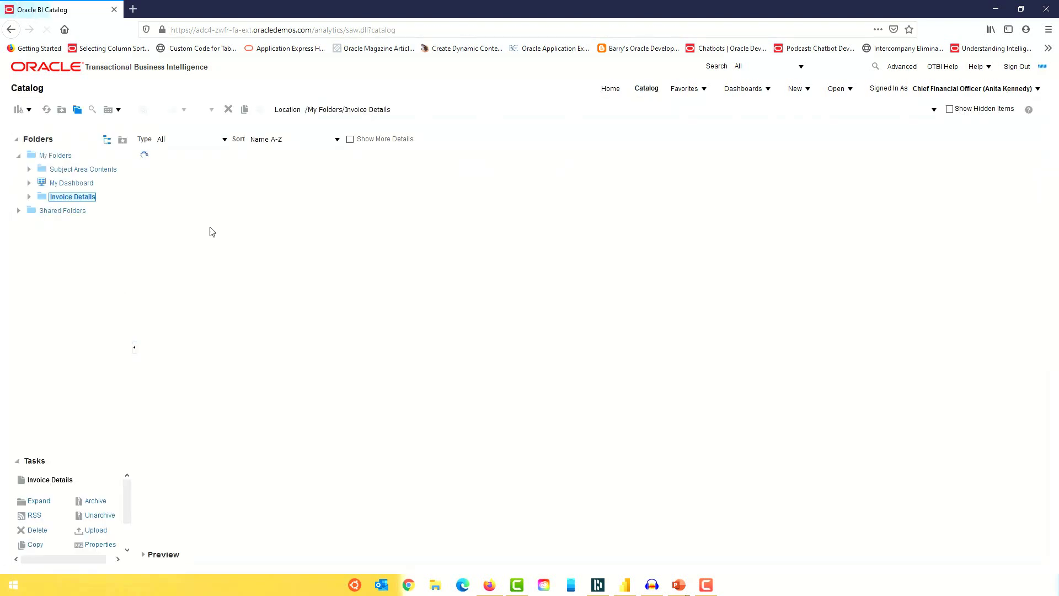
{"action": "left_click", "coordinate": [208, 194]}
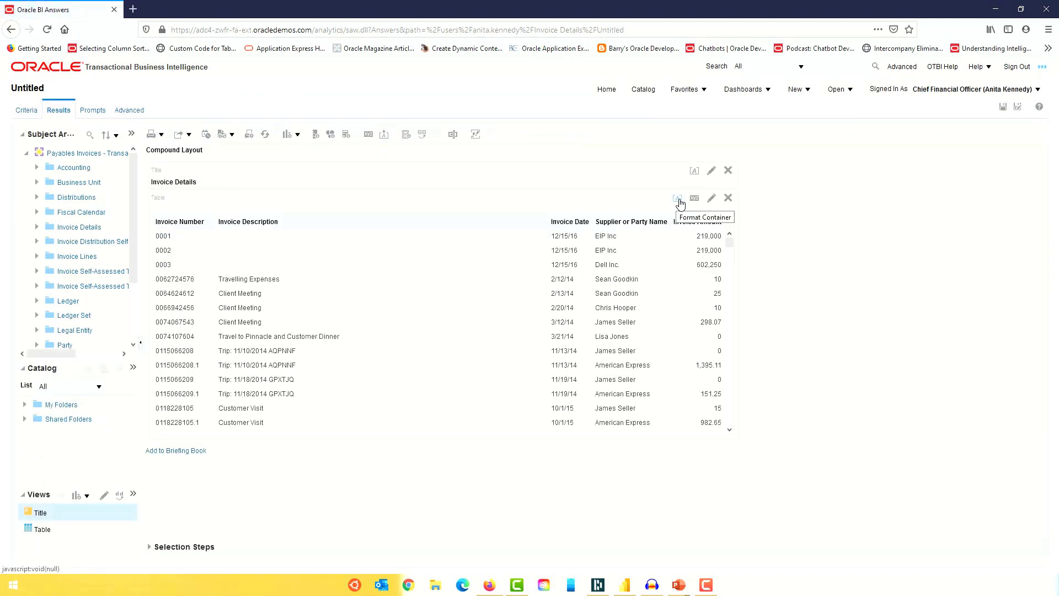
{"action": "left_click", "coordinate": [677, 198]}
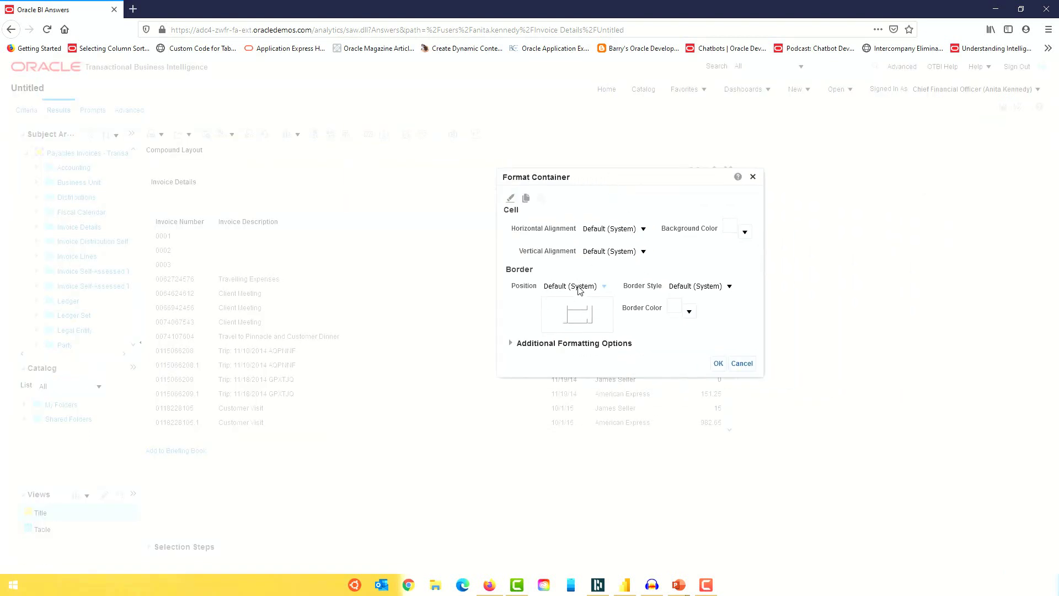
{"action": "left_click", "coordinate": [511, 344]}
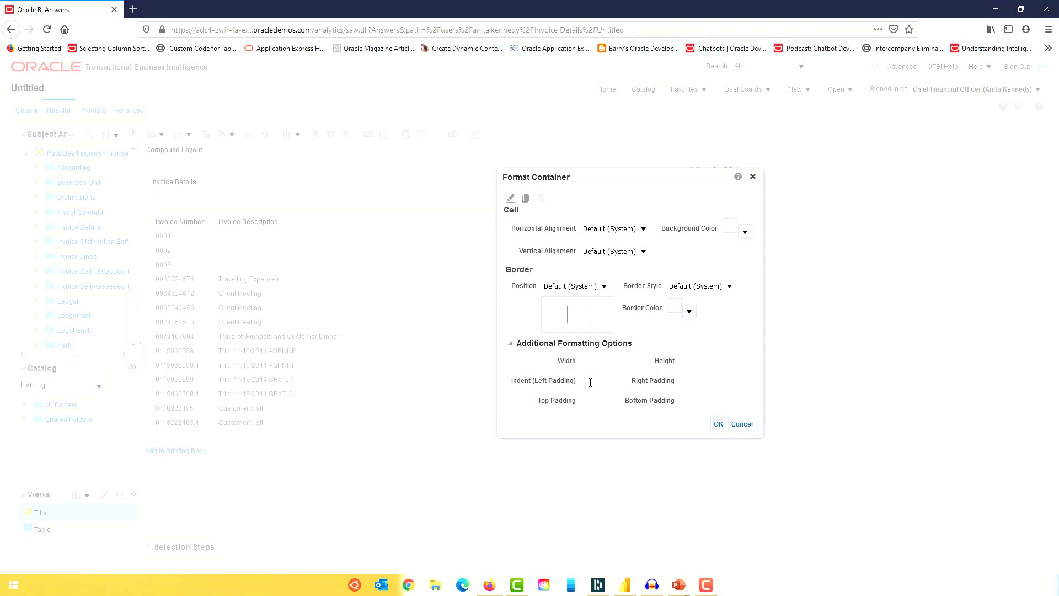
{"action": "left_click", "coordinate": [753, 176]}
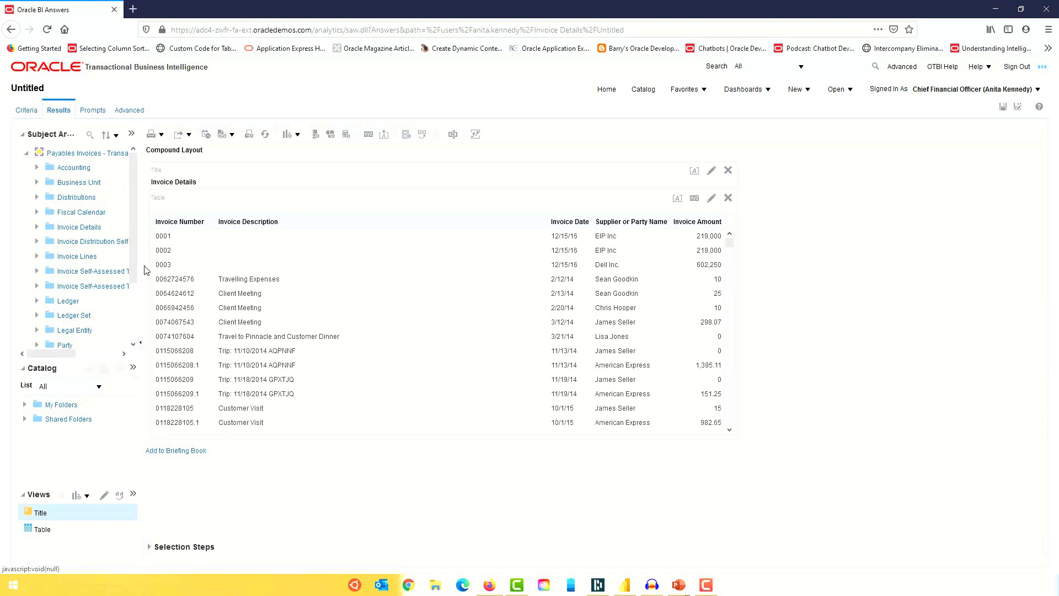
- Indent the invoice table by setting a left padding in its container's additional formatting options
{"action": "left_click", "coordinate": [677, 199]}
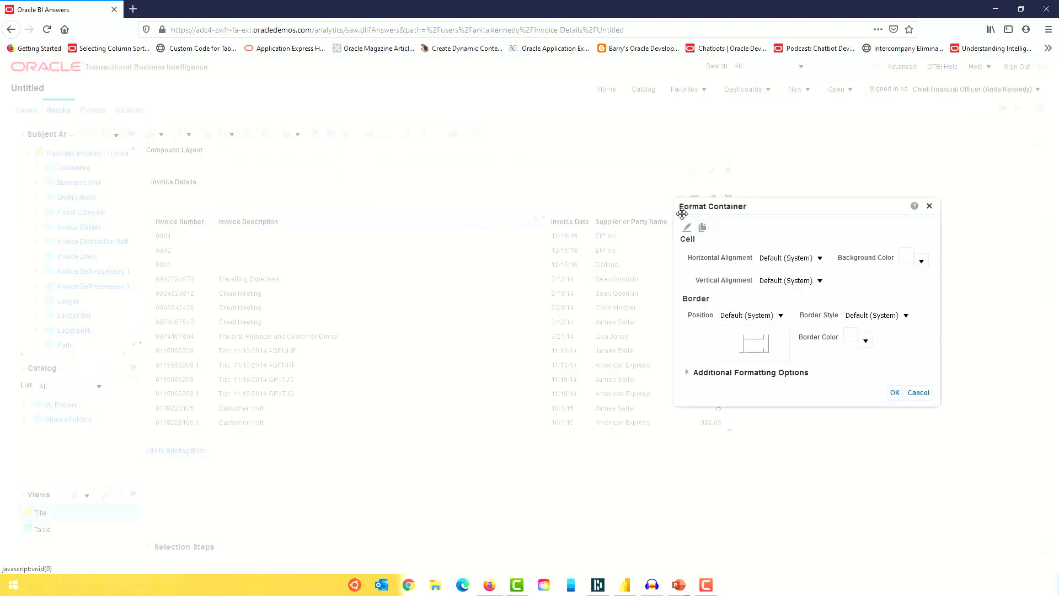
{"action": "left_click", "coordinate": [688, 376]}
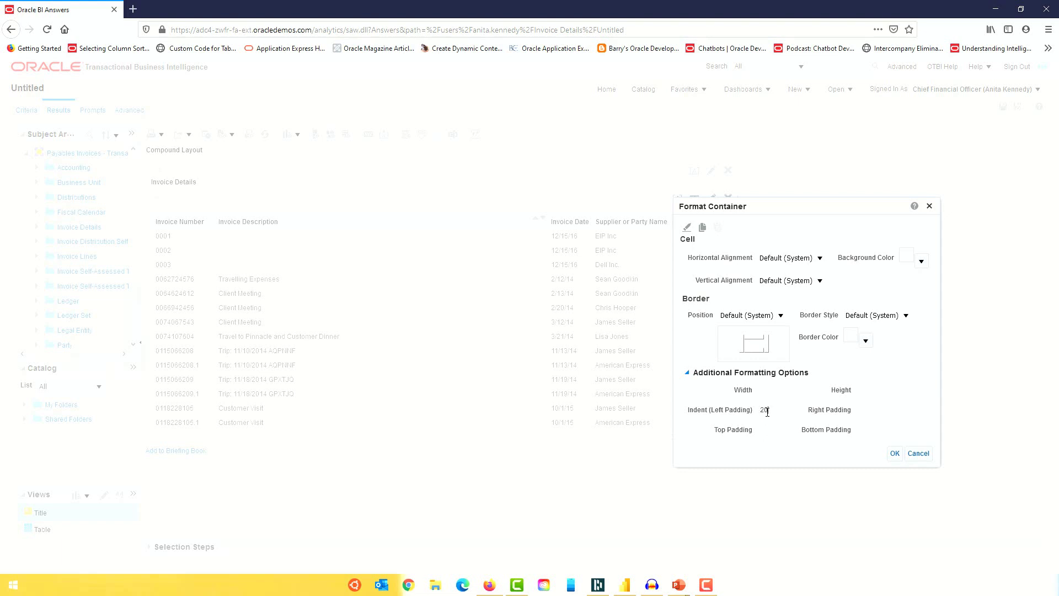
{"action": "left_click_drag", "start_coordinate": [768, 411], "coordinate": [761, 412]}
{"action": "left_click", "coordinate": [894, 453]}
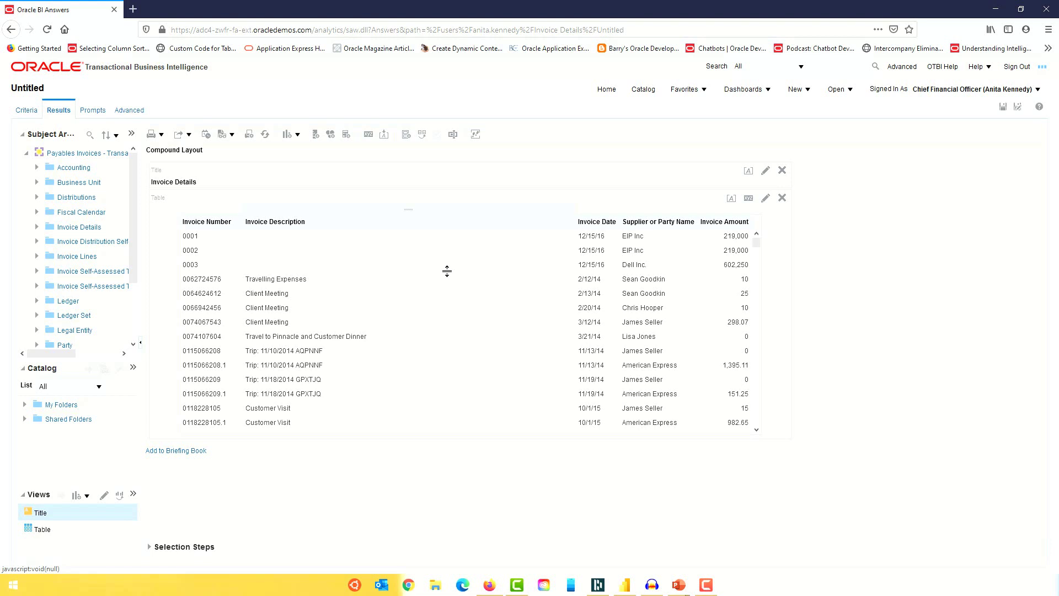
- Enable alternate row styling in the invoice table's properties
{"action": "left_click", "coordinate": [749, 199]}
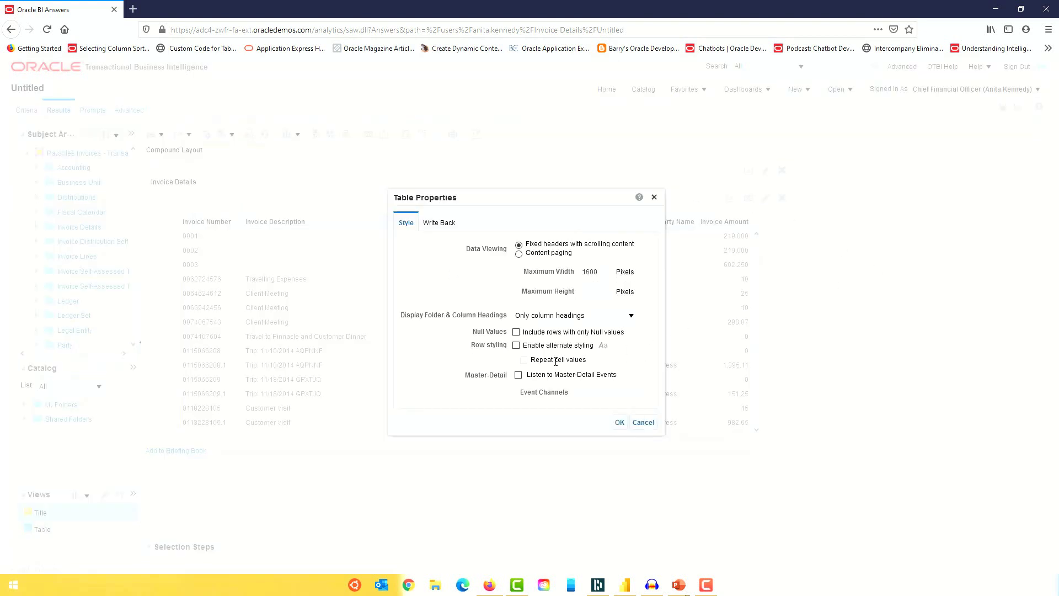
{"action": "left_click", "coordinate": [517, 346]}
{"action": "left_click", "coordinate": [619, 426]}
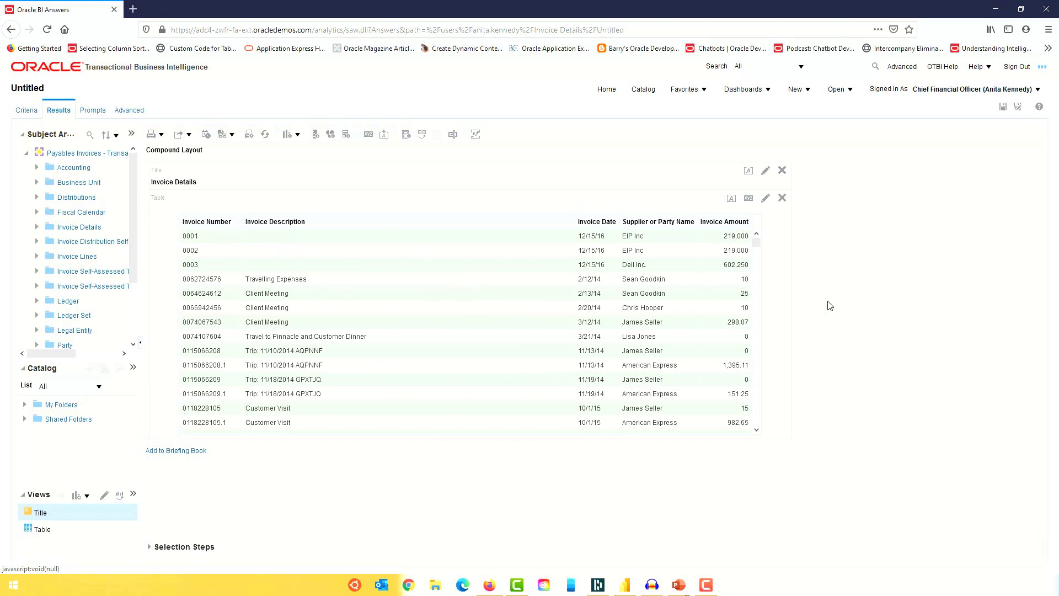
- Examine the alternate row format's cell, border and additional formatting options in the table properties
{"action": "left_click", "coordinate": [748, 198]}
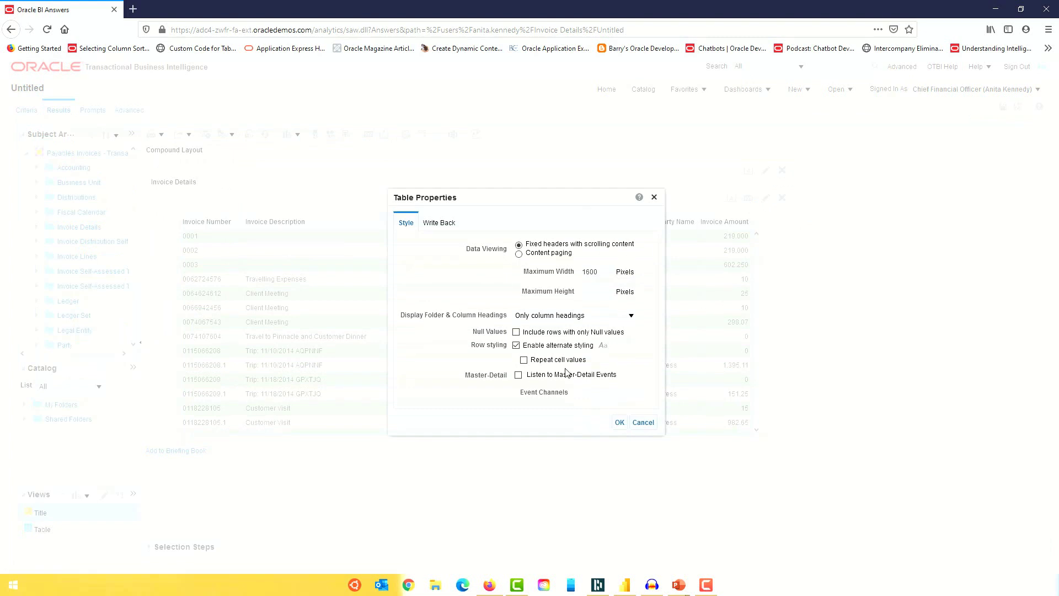
{"action": "left_click", "coordinate": [602, 346]}
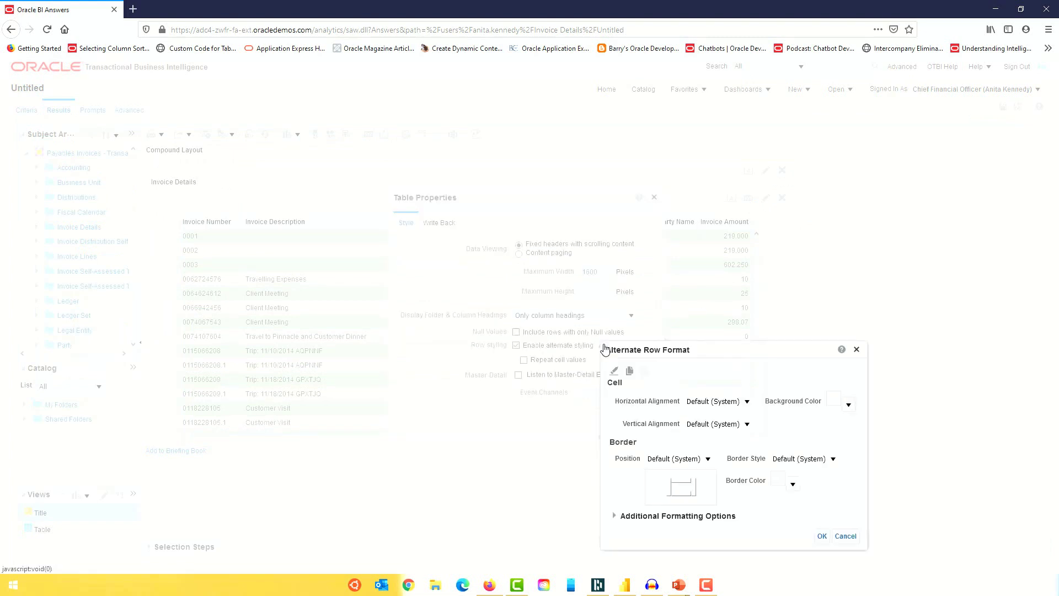
{"action": "left_click_drag", "start_coordinate": [747, 355], "coordinate": [794, 225]}
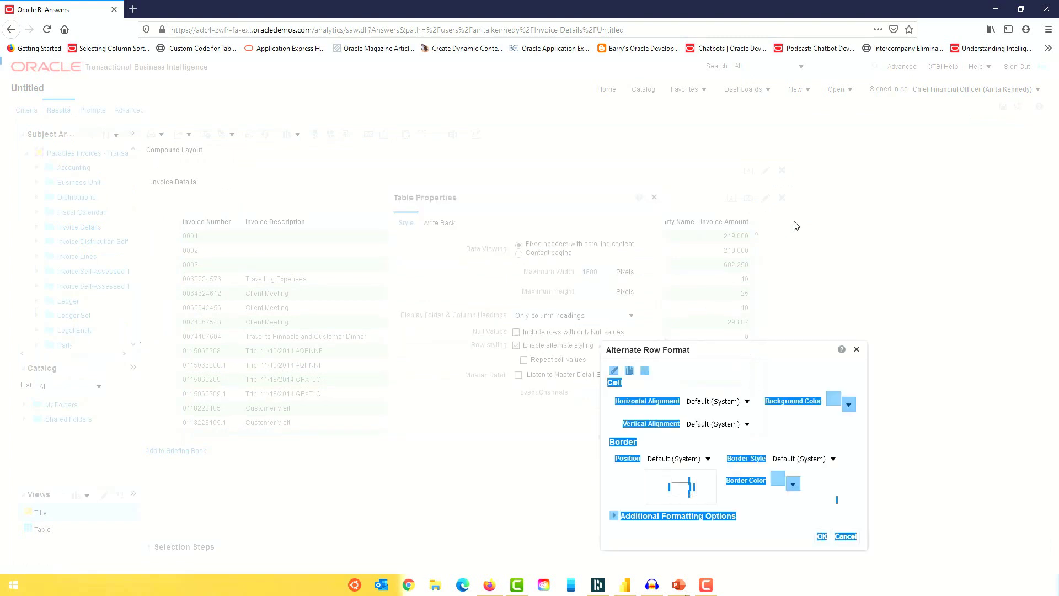
{"action": "left_click", "coordinate": [789, 345]}
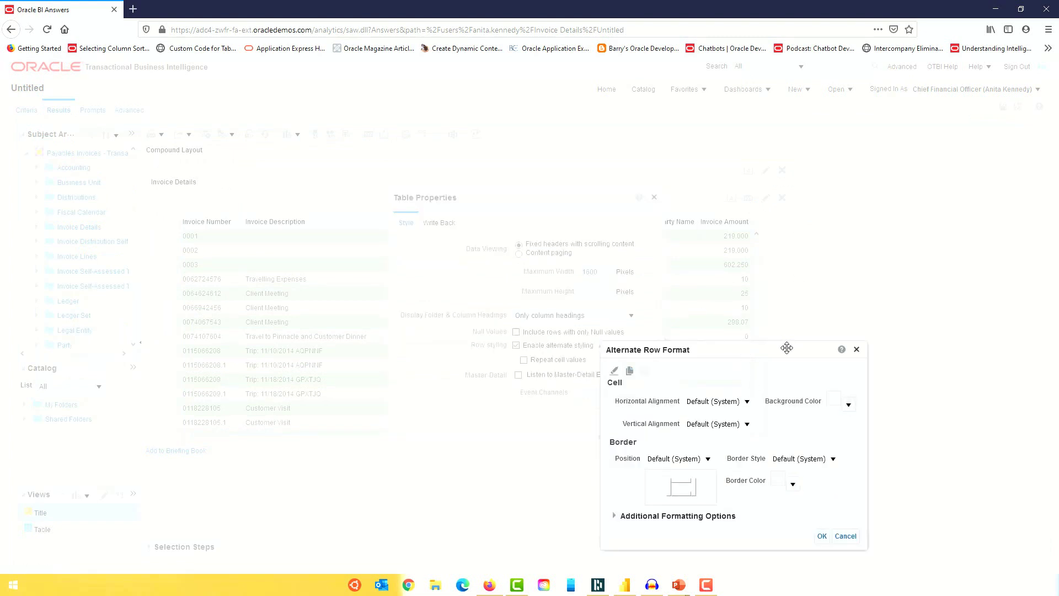
{"action": "left_click", "coordinate": [616, 515]}
{"action": "left_click_drag", "start_coordinate": [741, 344], "coordinate": [783, 198]}
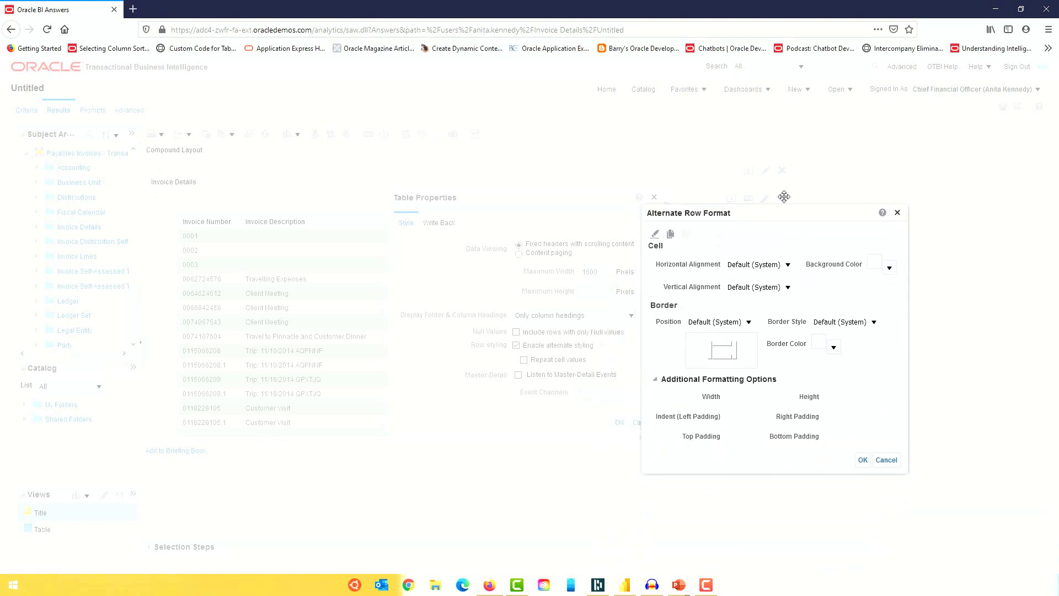
{"action": "left_click", "coordinate": [889, 450]}
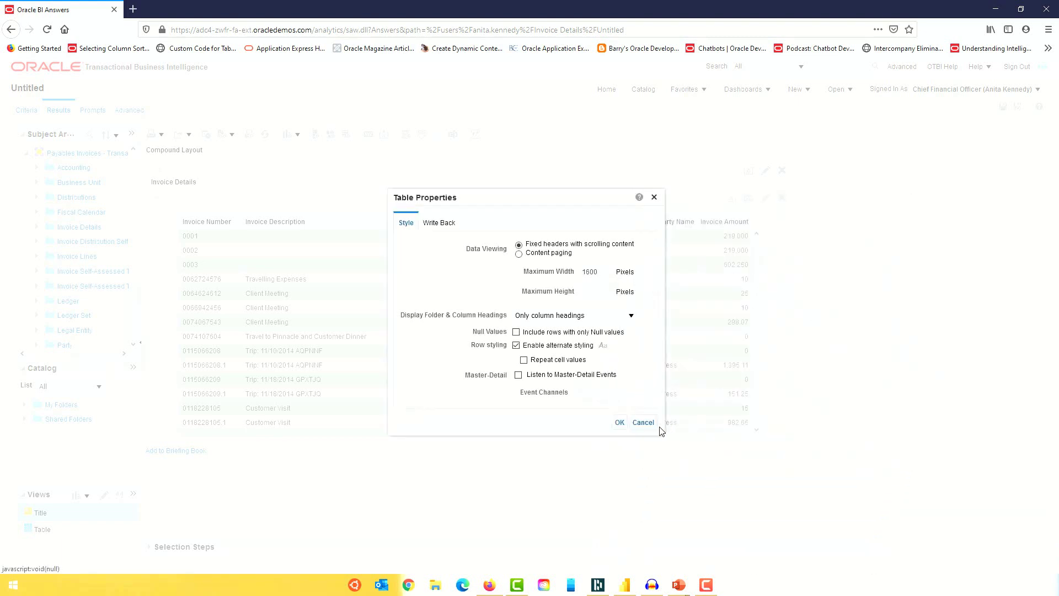
{"action": "left_click", "coordinate": [620, 422]}
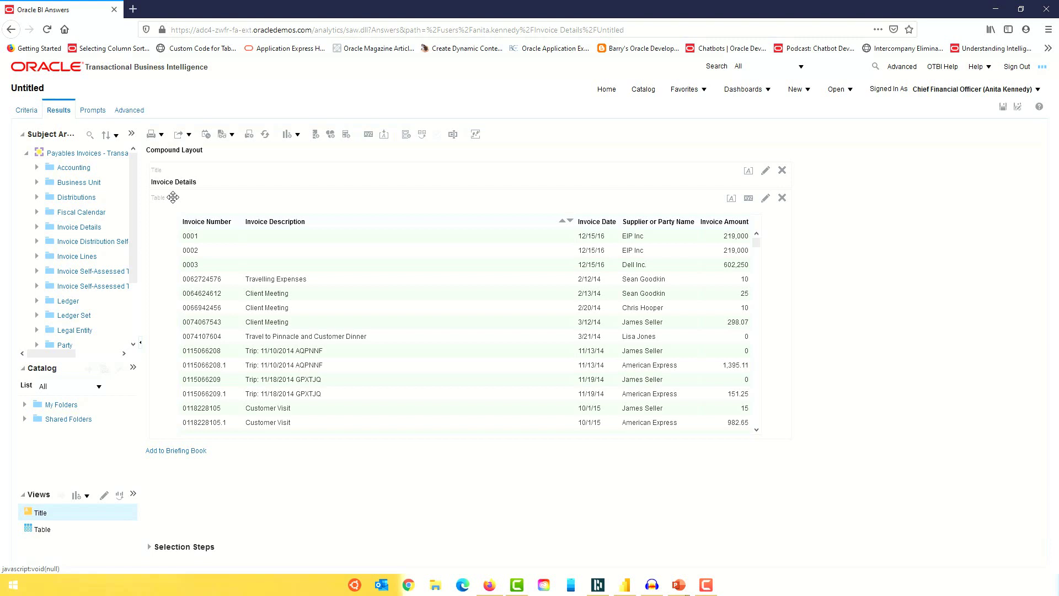
- Save the Untitled analysis and return to the catalog
{"action": "left_click", "coordinate": [1003, 109]}
{"action": "left_click", "coordinate": [644, 90]}
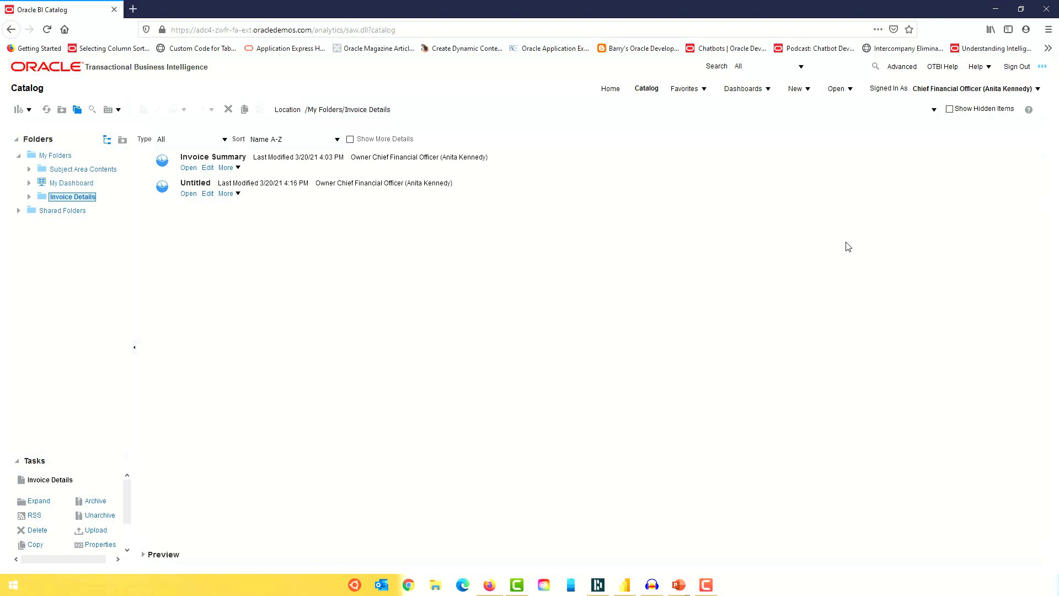
- Open the Invoice Summary analysis and test drilling down from Advanced Corp to its invoice details, returning to the summary each time
{"action": "left_click", "coordinate": [193, 172]}
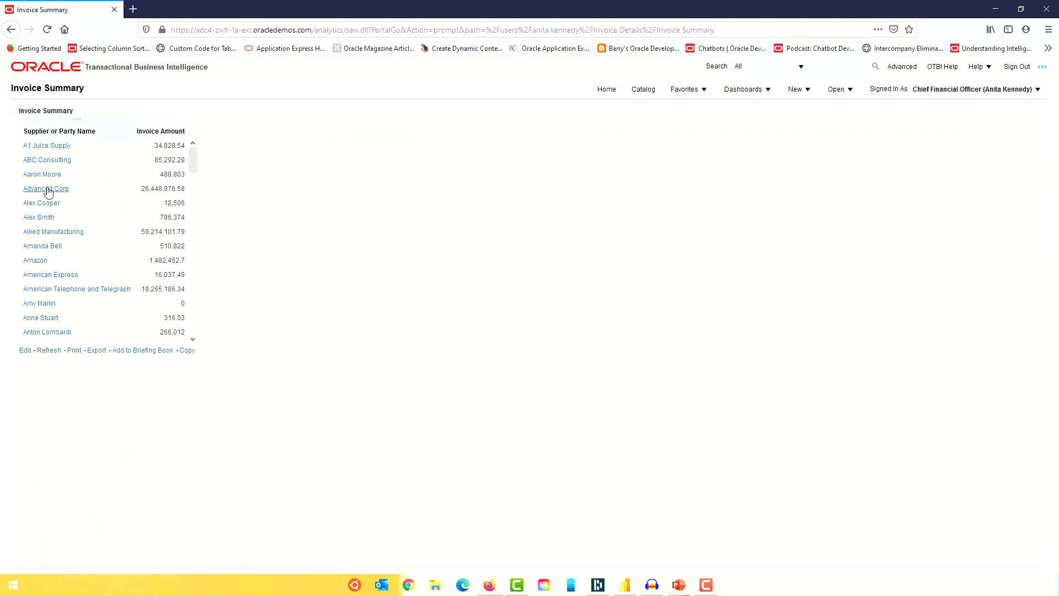
{"action": "left_click", "coordinate": [48, 191]}
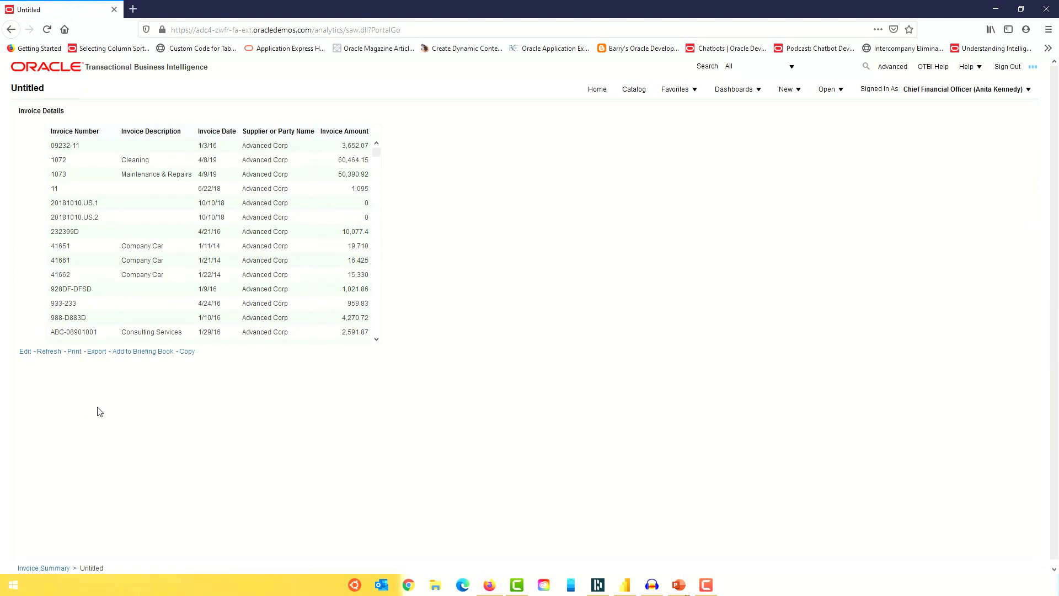
{"action": "left_click", "coordinate": [12, 30]}
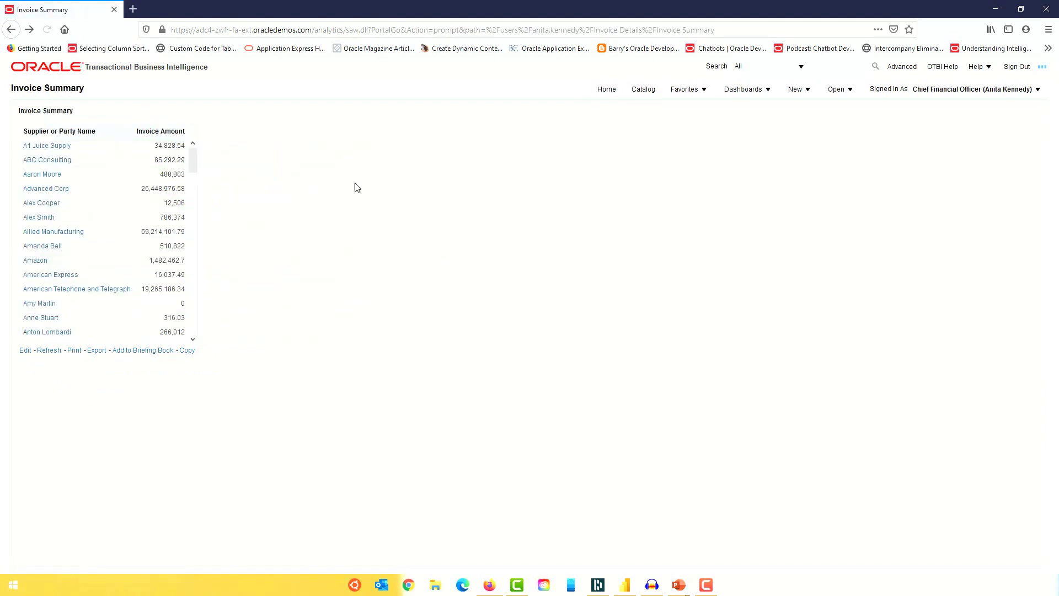
{"action": "left_click", "coordinate": [59, 194]}
{"action": "left_click", "coordinate": [82, 198]}
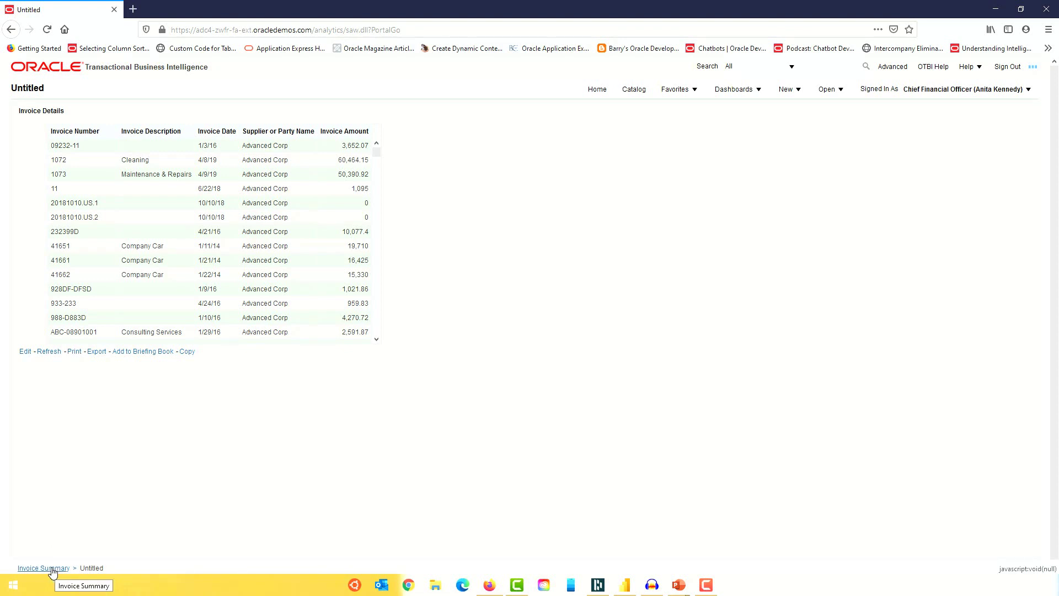
{"action": "left_click", "coordinate": [52, 571]}
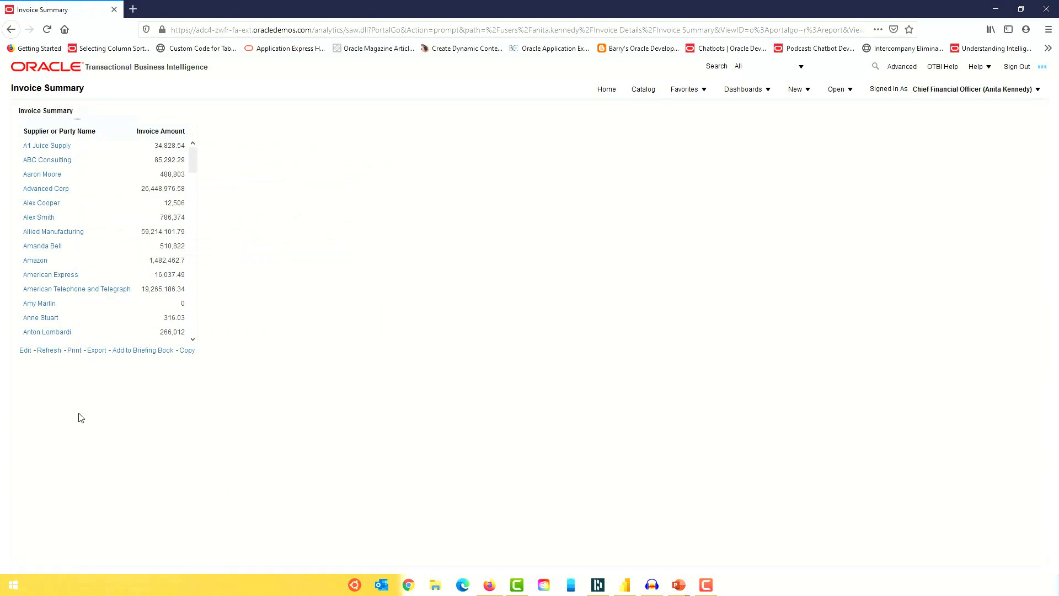
- Create a new dashboard named TEST in the Invoice Details folder under My Folders, with content added now
{"action": "left_click", "coordinate": [644, 90]}
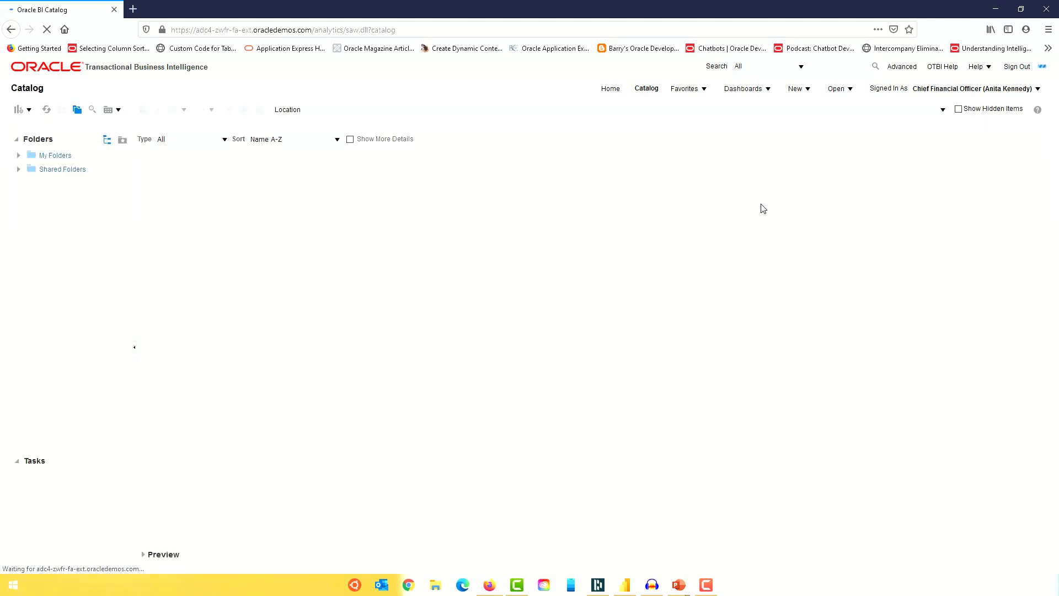
{"action": "left_click", "coordinate": [809, 92]}
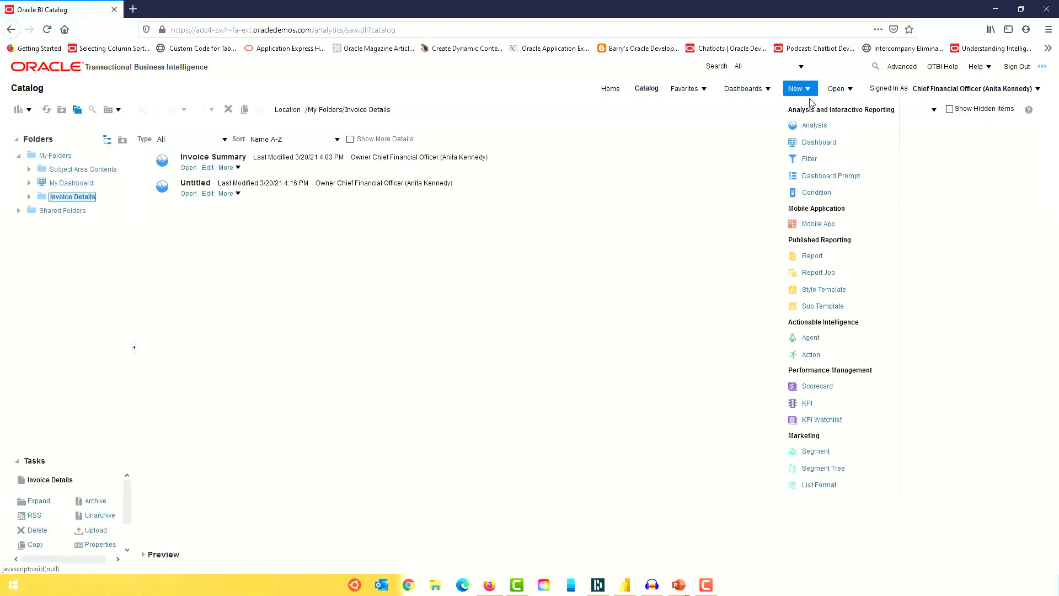
{"action": "left_click", "coordinate": [816, 142]}
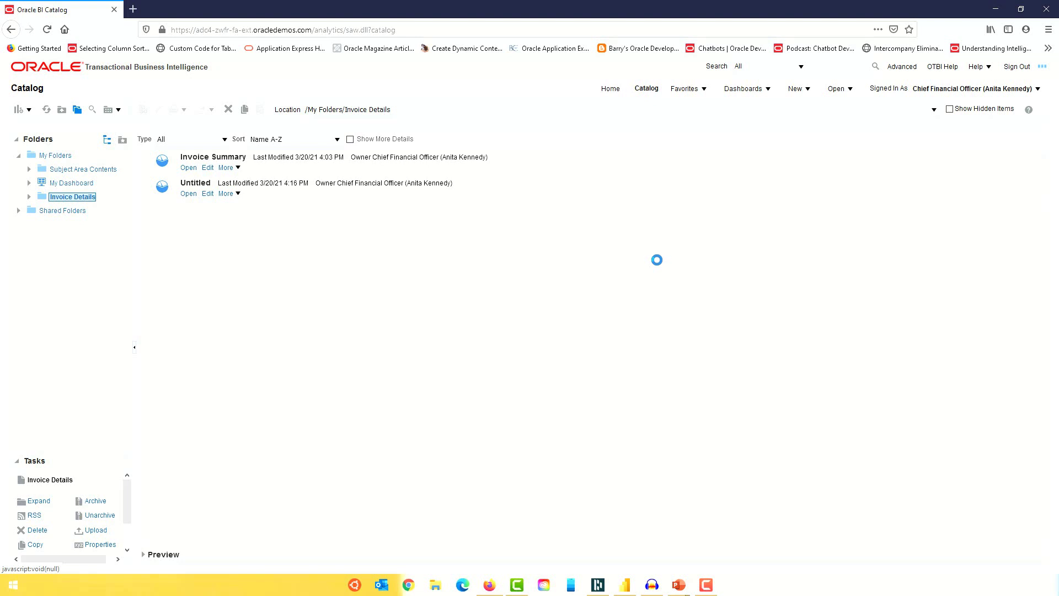
{"action": "left_click", "coordinate": [584, 338]}
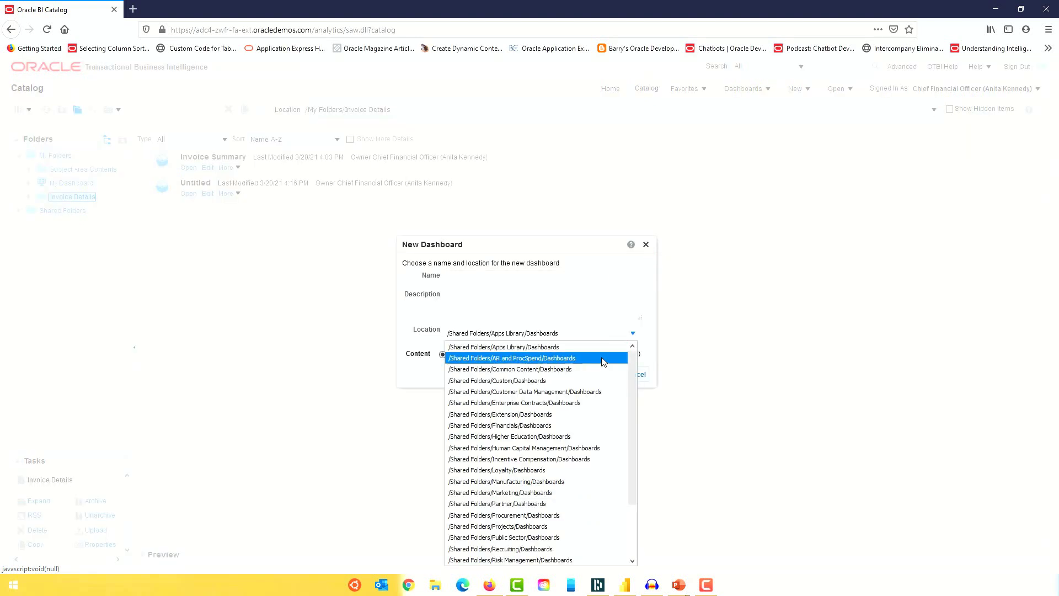
{"action": "left_click", "coordinate": [572, 558]}
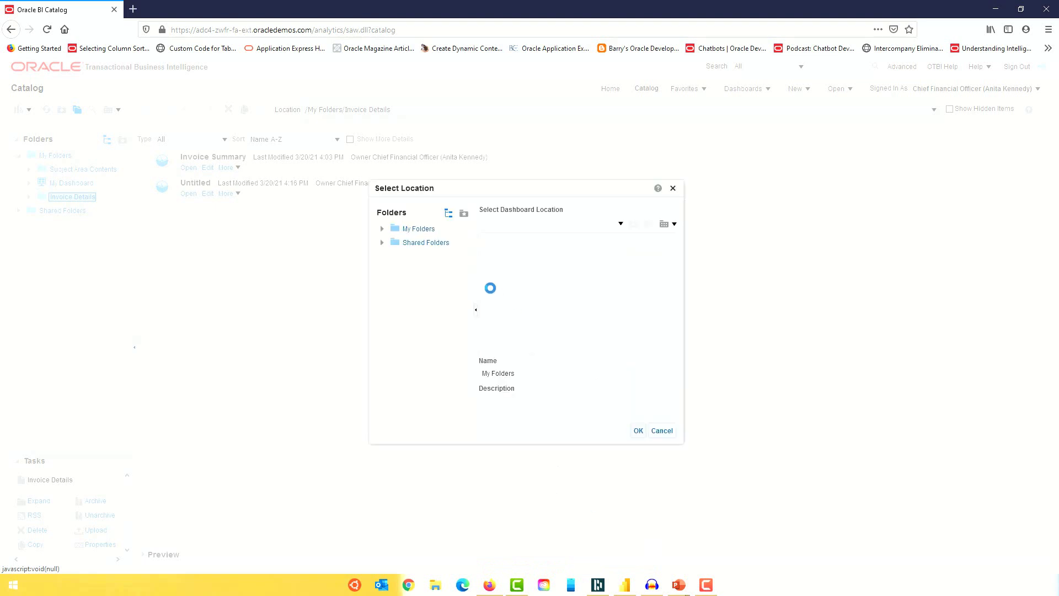
{"action": "left_click", "coordinate": [419, 229]}
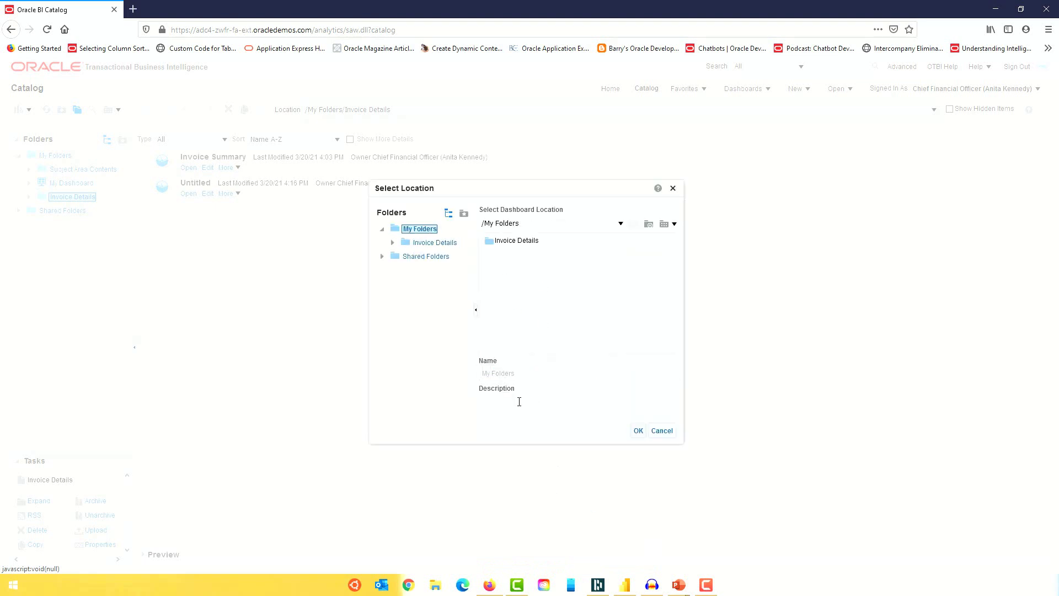
{"action": "left_click", "coordinate": [433, 244]}
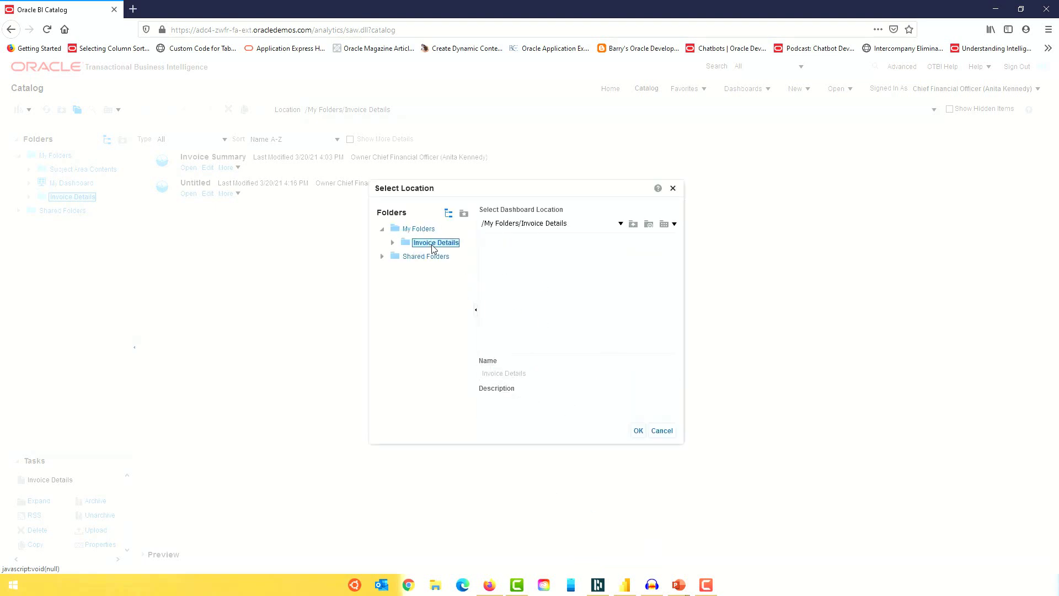
{"action": "key", "text": "Return"}
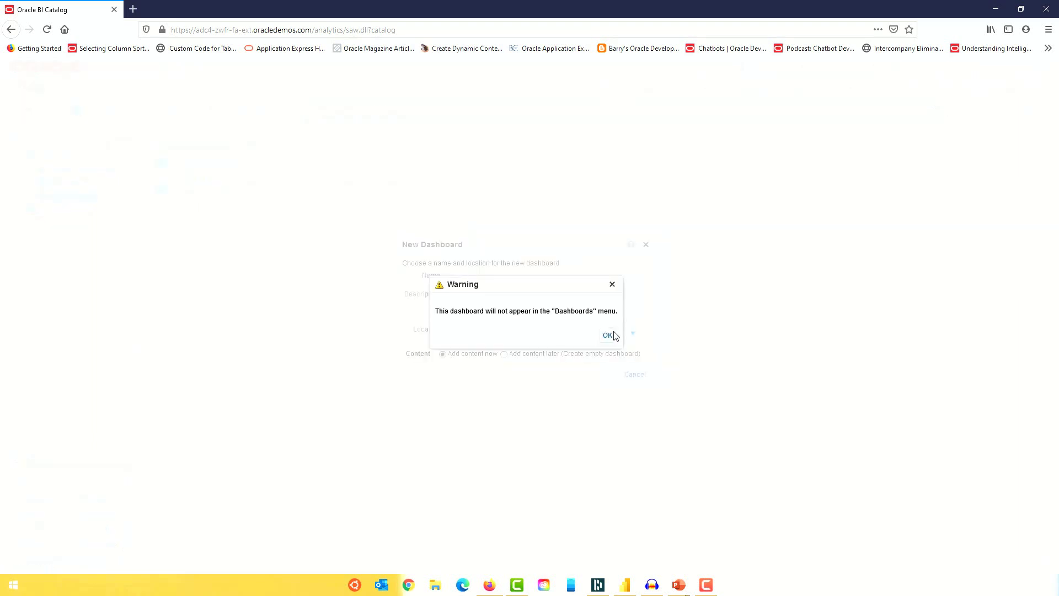
{"action": "left_click", "coordinate": [610, 334]}
{"action": "left_click", "coordinate": [497, 276]}
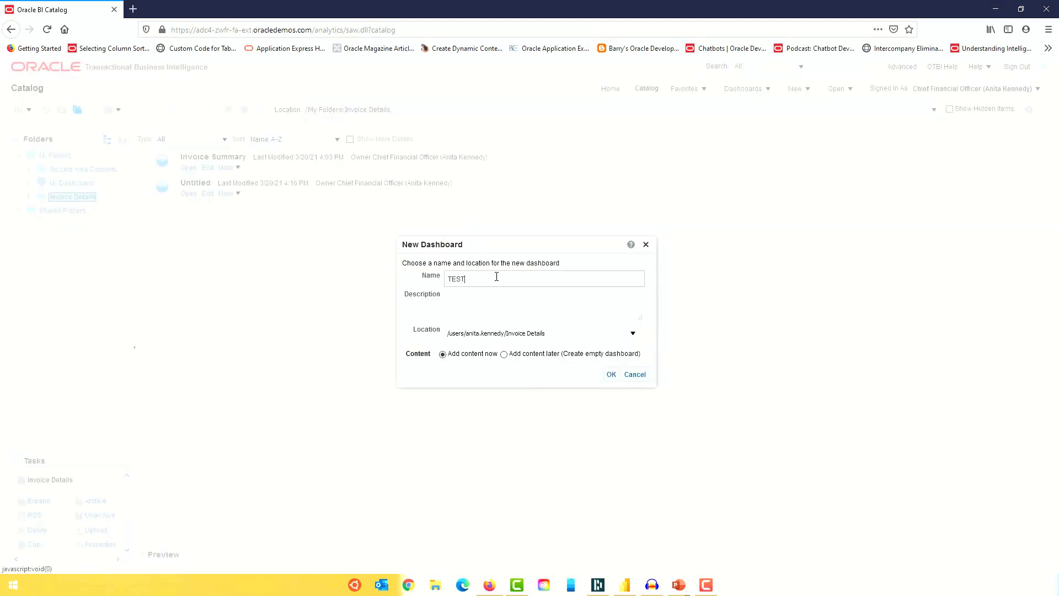
{"action": "left_click", "coordinate": [611, 375]}
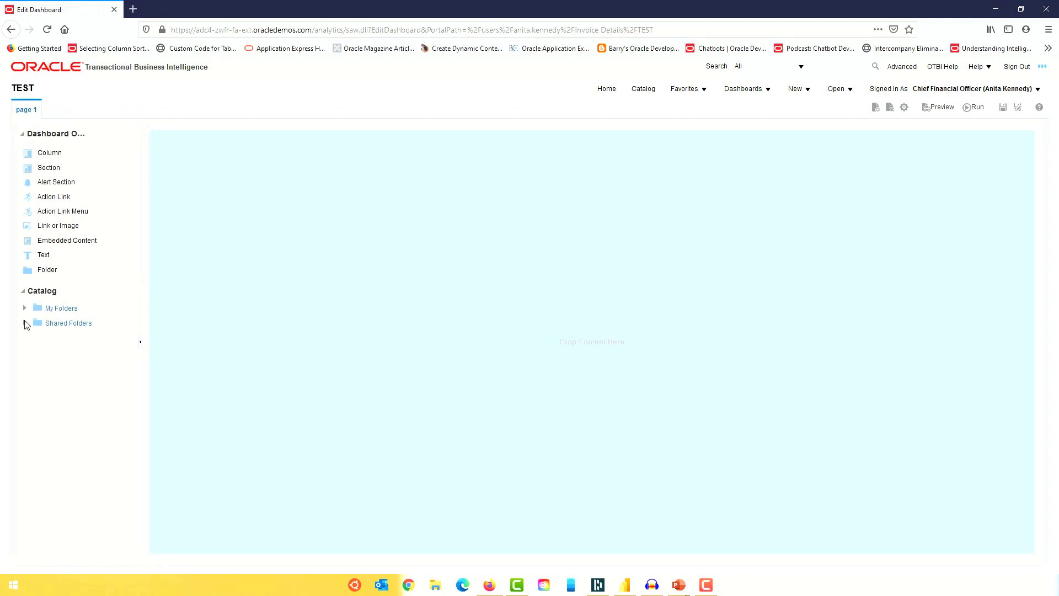
- Add the Invoice Summary analysis from the Invoice Details folder to page 1 of the dashboard, then save and run it
{"action": "left_click", "coordinate": [25, 309]}
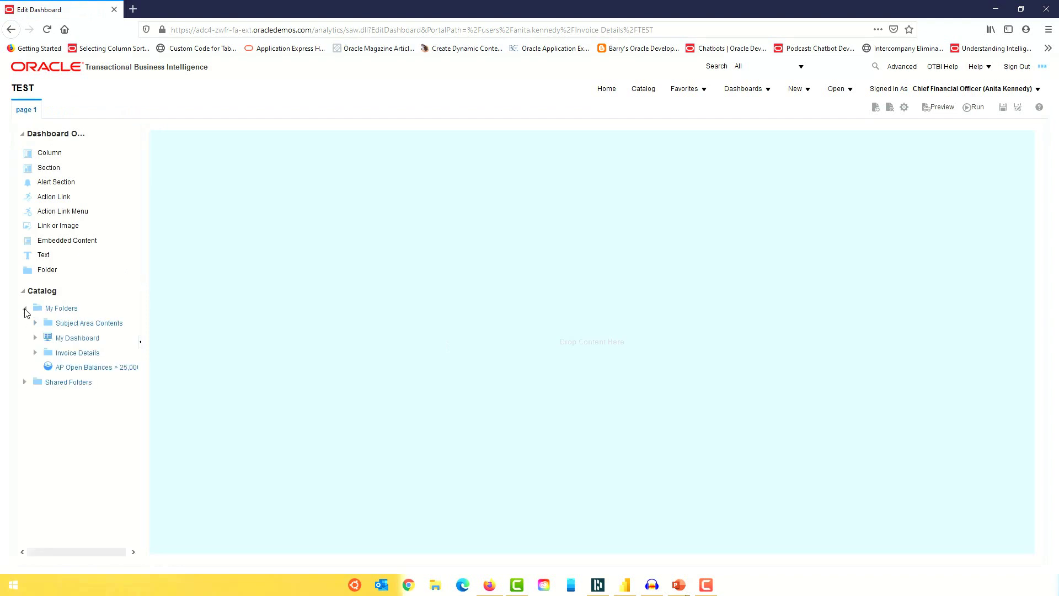
{"action": "left_click", "coordinate": [35, 354]}
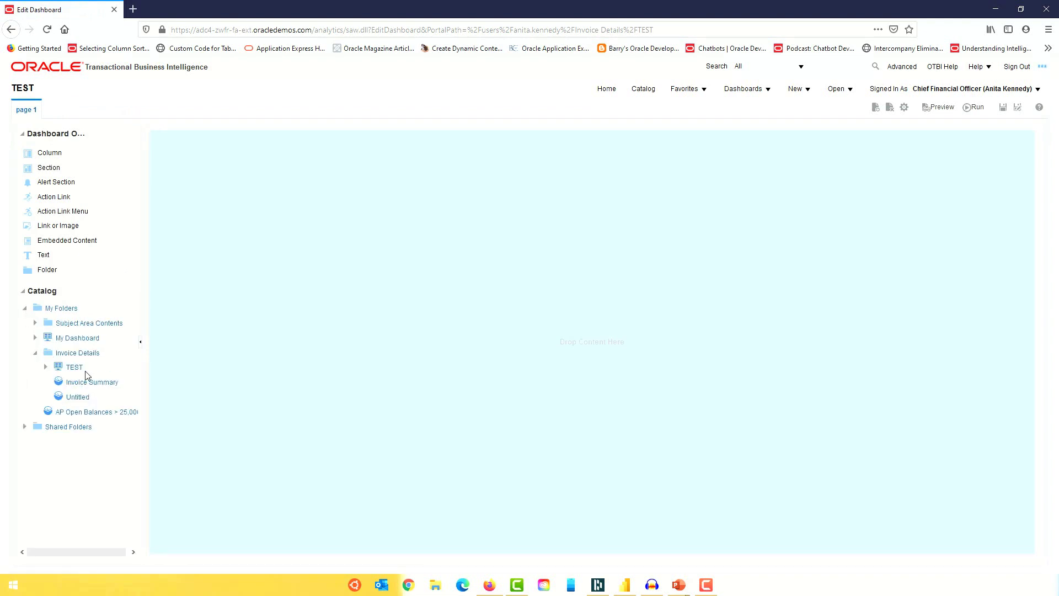
{"action": "left_click_drag", "start_coordinate": [177, 366], "coordinate": [593, 259]}
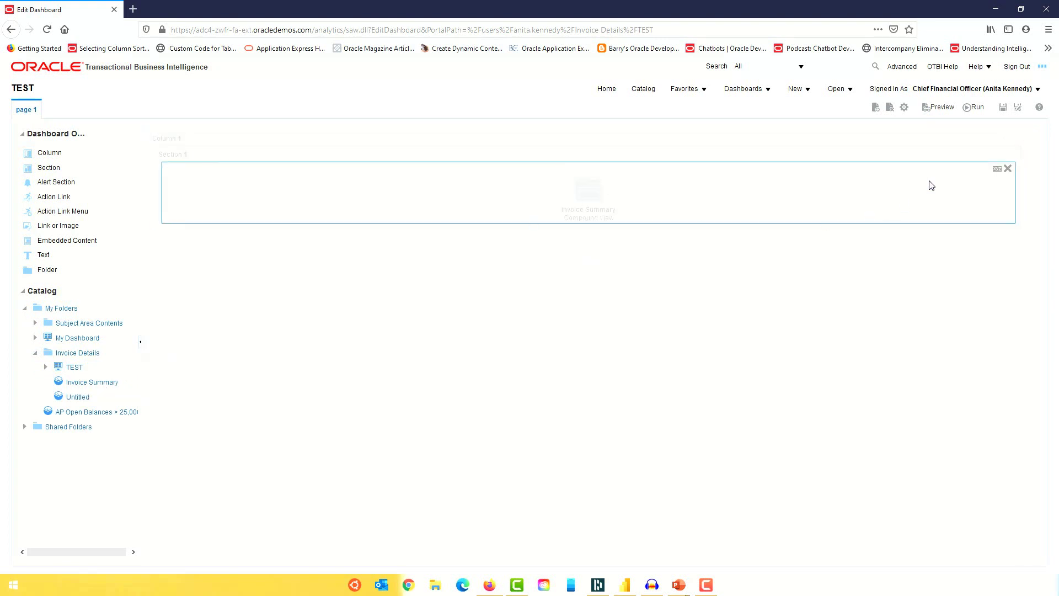
{"action": "left_click", "coordinate": [1003, 108]}
{"action": "left_click", "coordinate": [968, 110]}
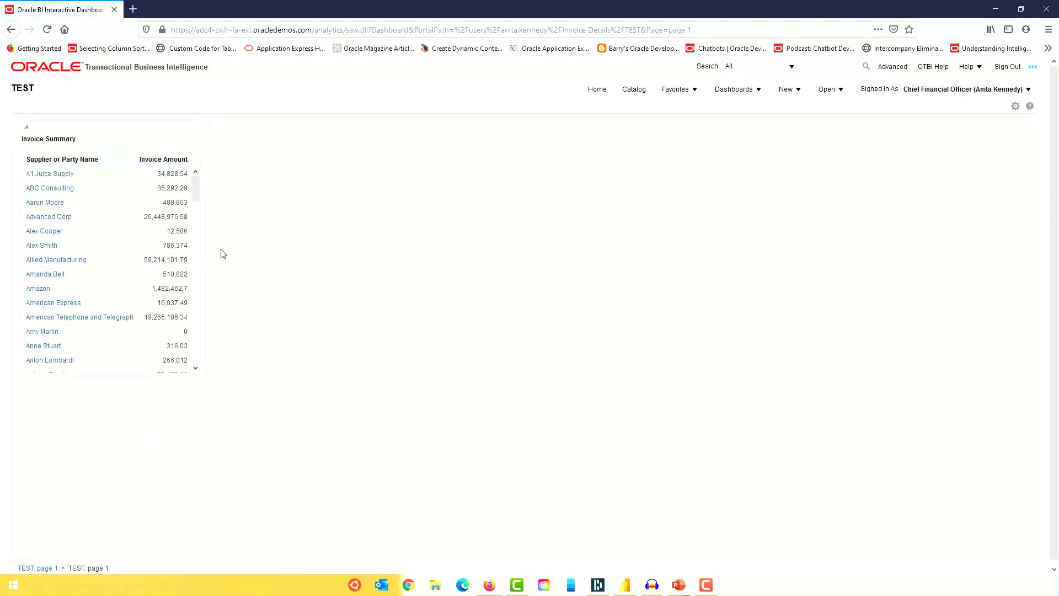
- Test the dashboard's drill-down from Advanced Corp to its invoice details and return to the summary
{"action": "left_click", "coordinate": [48, 221]}
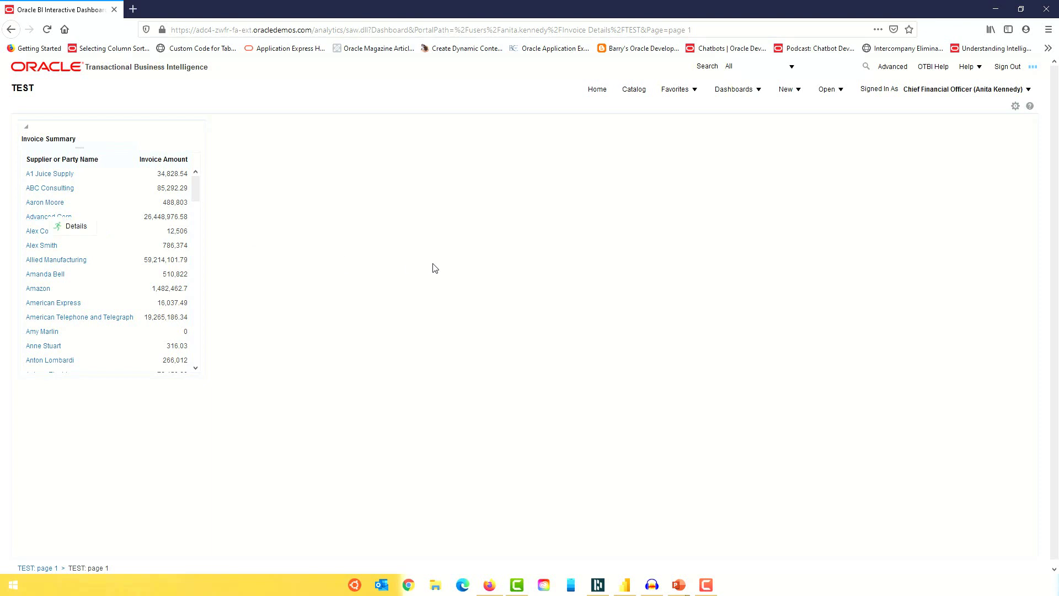
{"action": "left_click", "coordinate": [74, 226]}
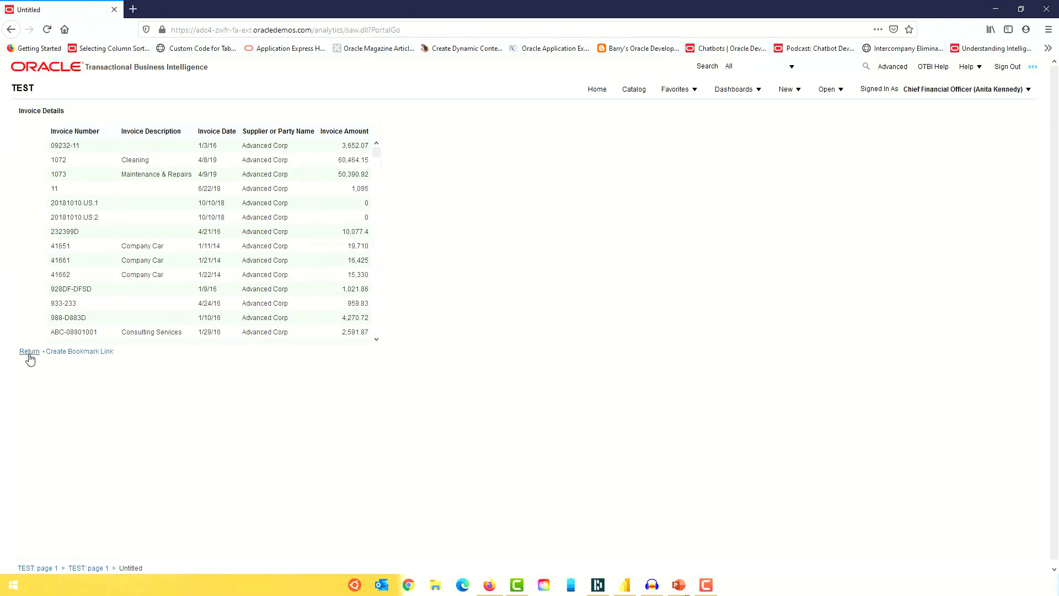
{"action": "left_click", "coordinate": [30, 352]}
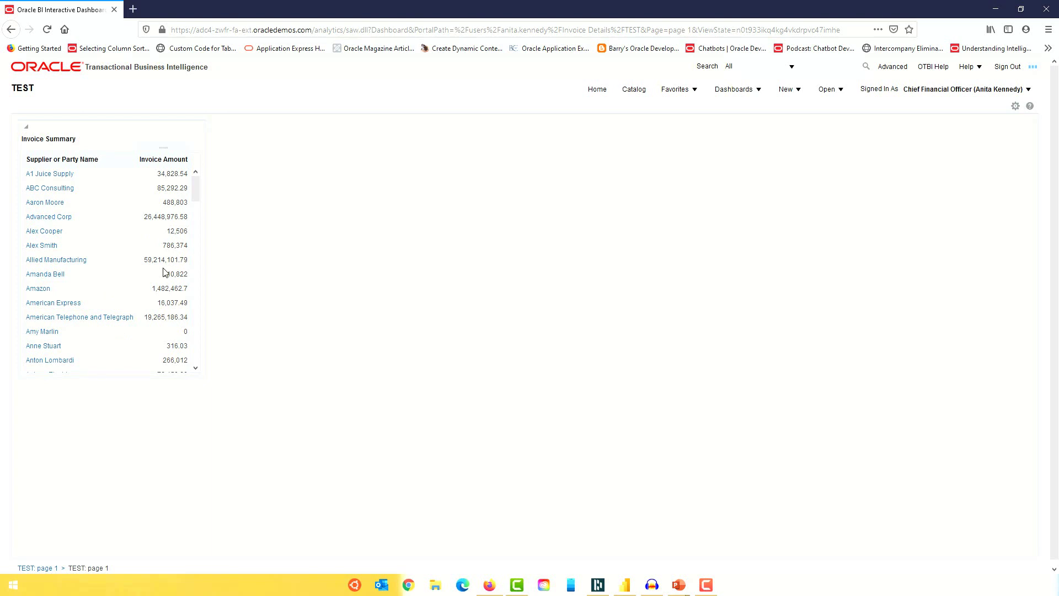
- Open the Invoice Summary analysis from the catalog for editing and display its criteria
{"action": "left_click", "coordinate": [634, 90]}
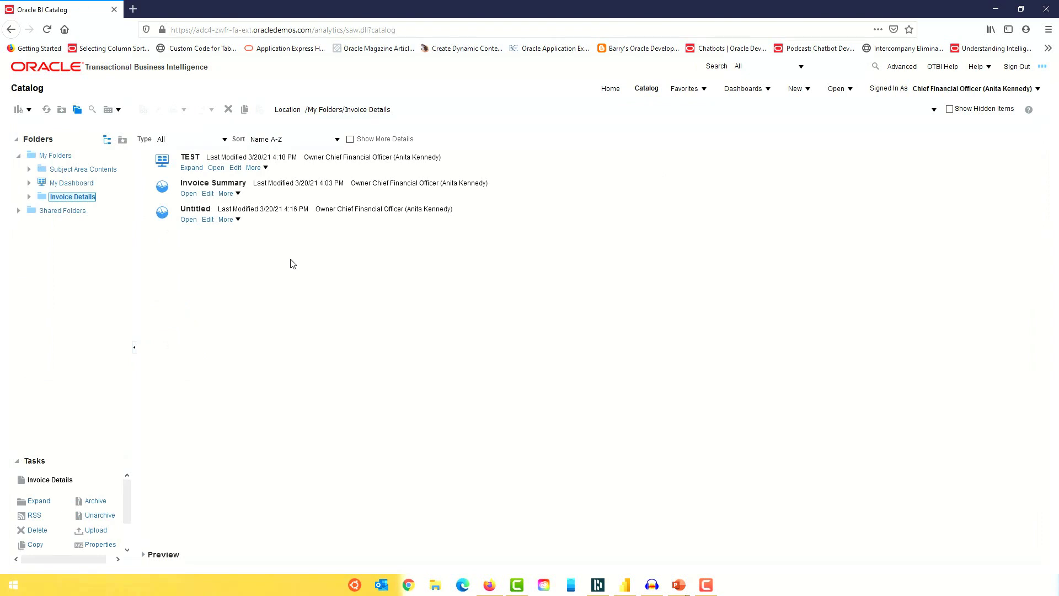
{"action": "left_click", "coordinate": [208, 194]}
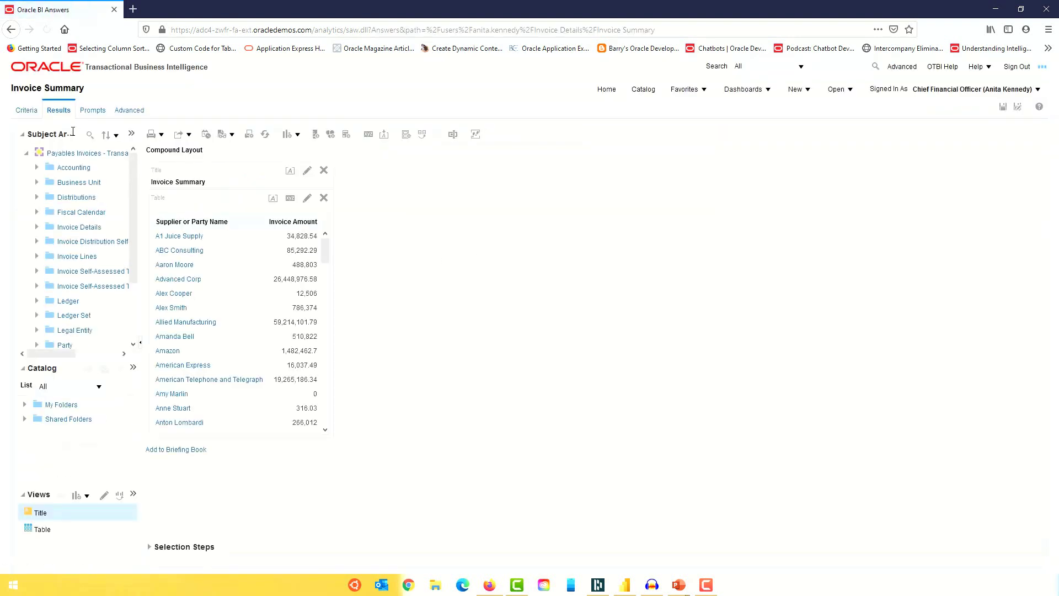
{"action": "left_click", "coordinate": [28, 110]}
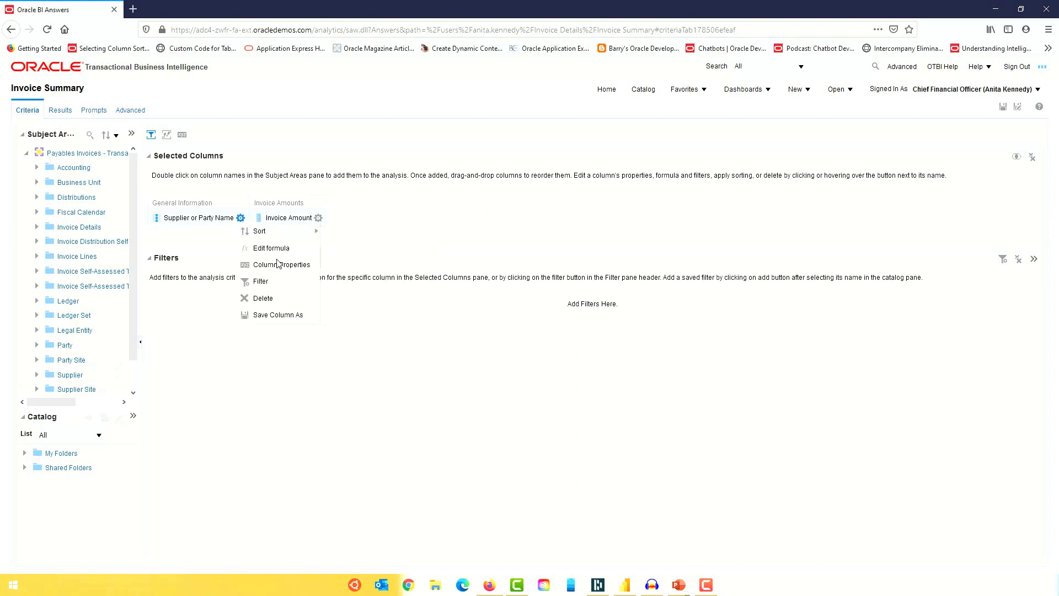
- Examine the Details action link and popup options in the Supplier or Party Name column's interaction properties
{"action": "left_click", "coordinate": [281, 264]}
{"action": "left_click", "coordinate": [577, 126]}
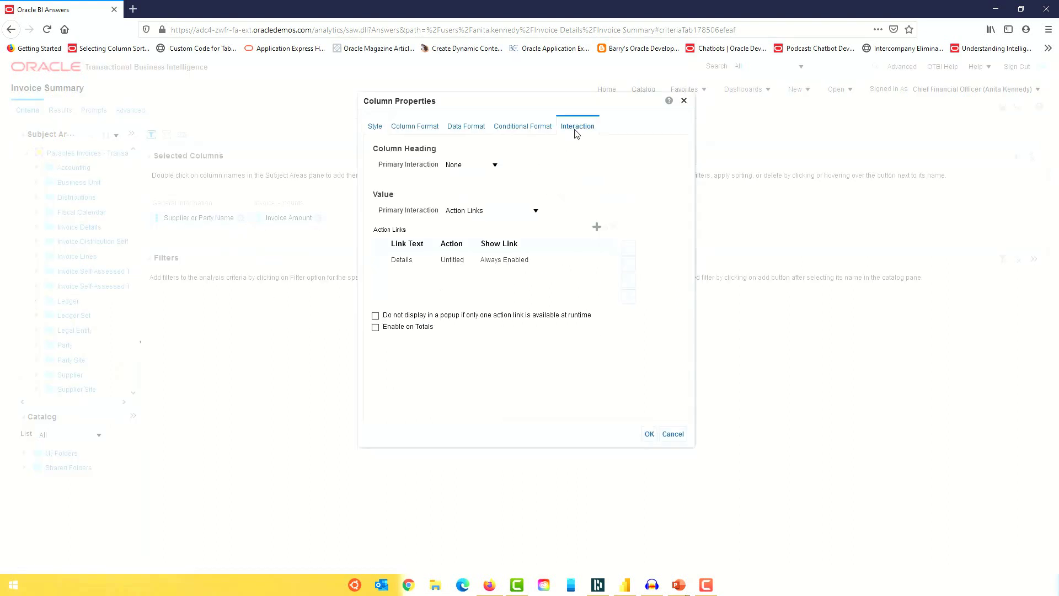
{"action": "left_click", "coordinate": [422, 263]}
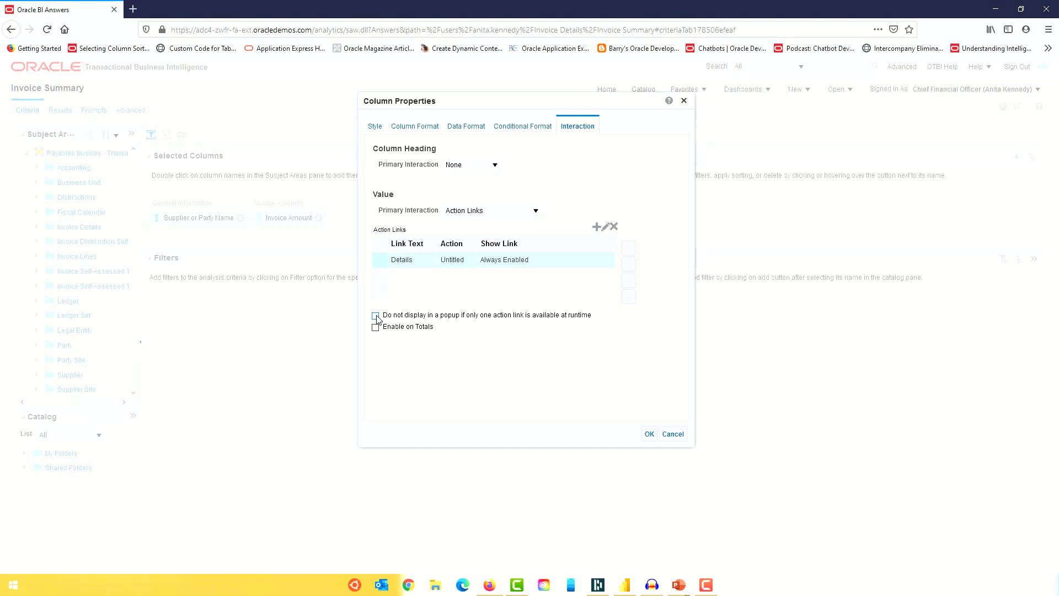
{"action": "left_click", "coordinate": [673, 434]}
- Preview the Invoice Summary results in the Default (Alta) style and check the action link popup for Advanced Corp
{"action": "left_click", "coordinate": [60, 109]}
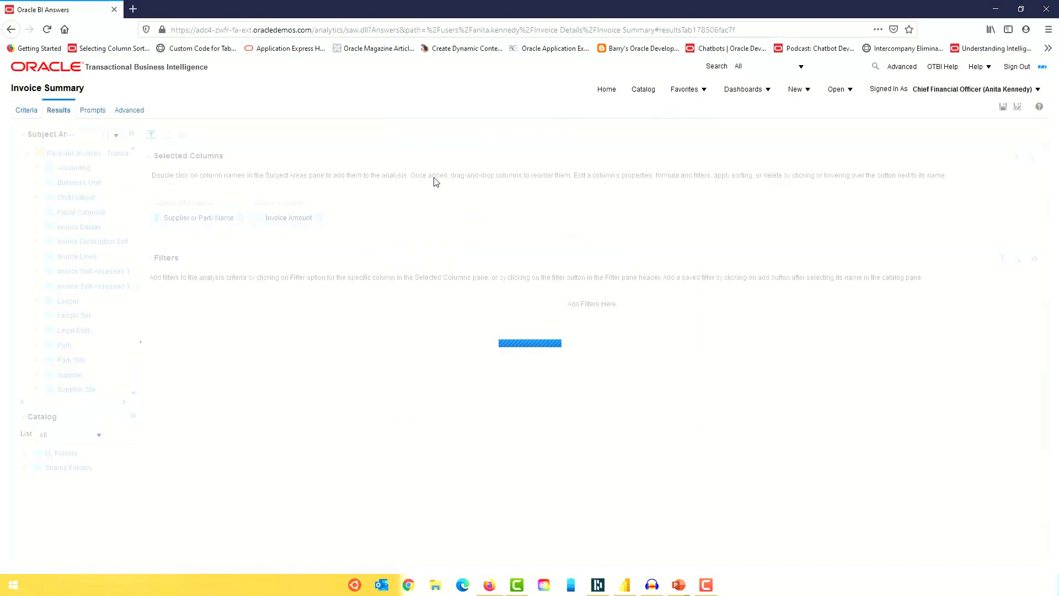
{"action": "left_click", "coordinate": [231, 135]}
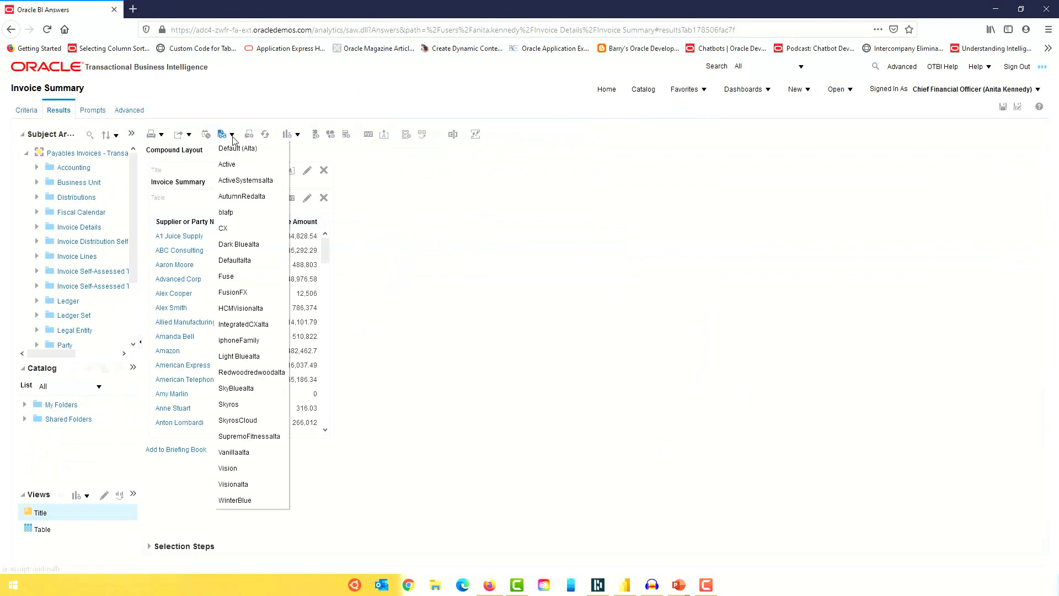
{"action": "left_click", "coordinate": [238, 148]}
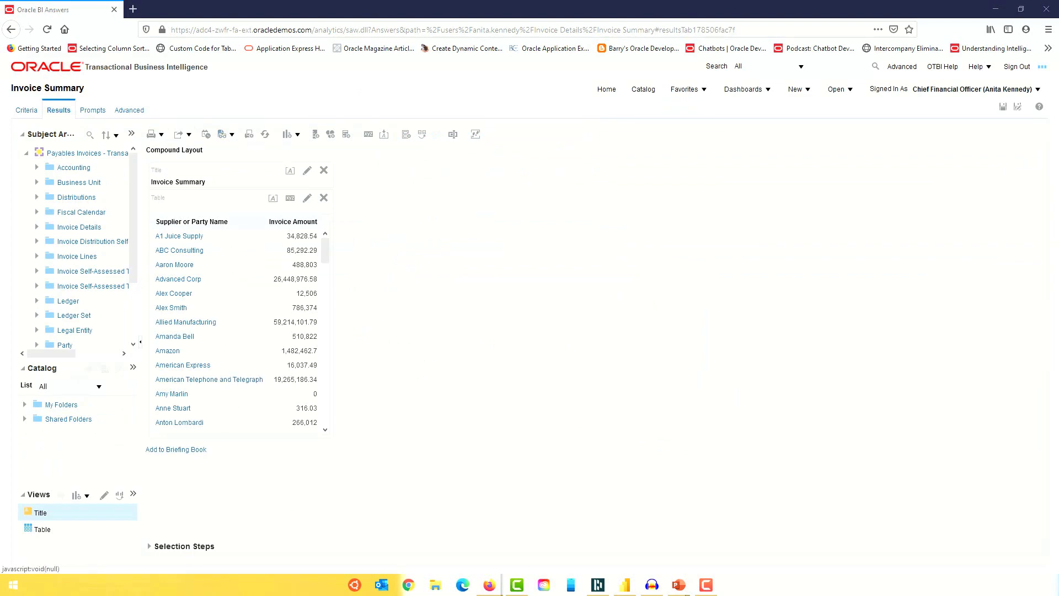
{"action": "left_click_drag", "start_coordinate": [588, 75], "coordinate": [312, 40]}
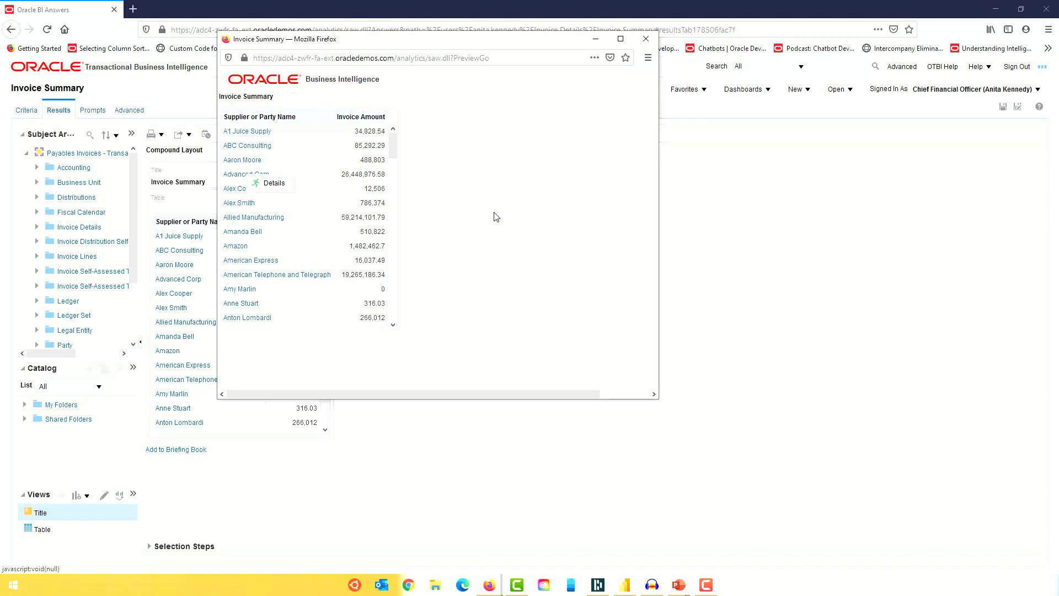
{"action": "left_click", "coordinate": [256, 180]}
{"action": "left_click", "coordinate": [646, 39]}
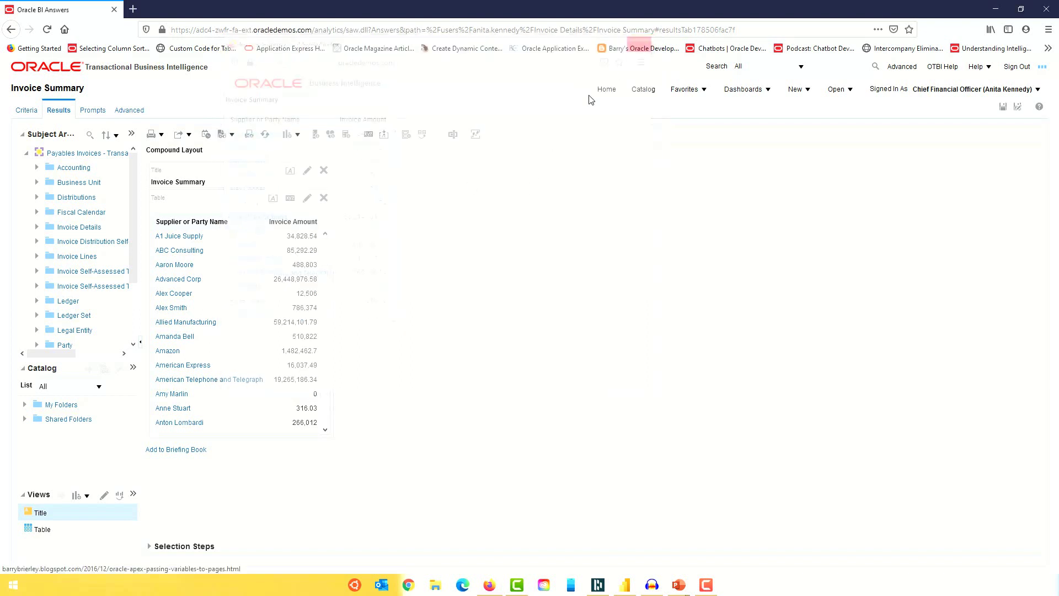
- Set the Supplier or Party Name column's interaction to skip the popup when only one action link is available at runtime
{"action": "left_click", "coordinate": [27, 110]}
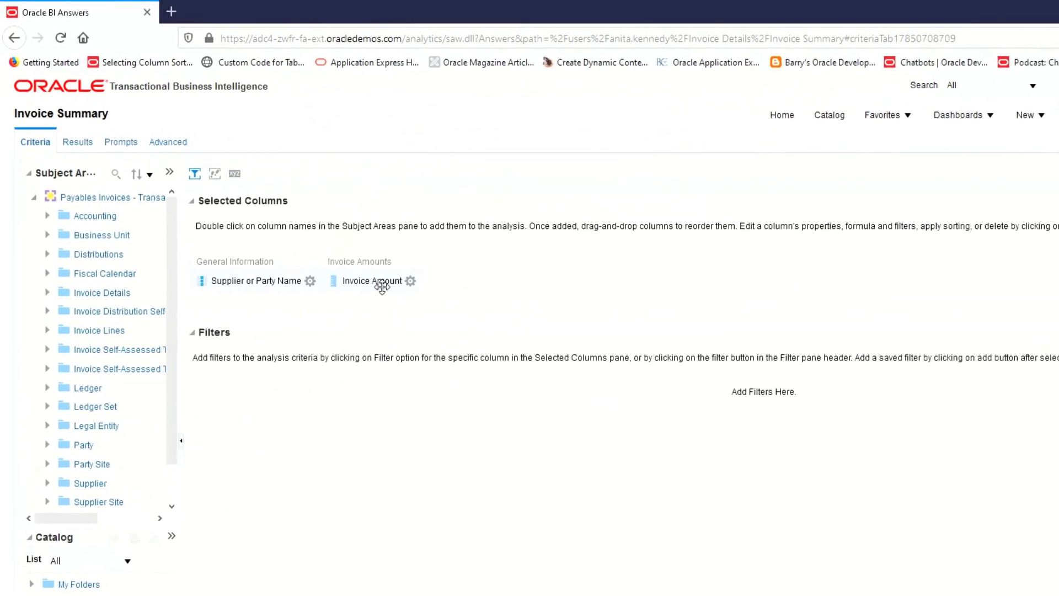
{"action": "left_click", "coordinate": [260, 235]}
{"action": "left_click", "coordinate": [343, 341]}
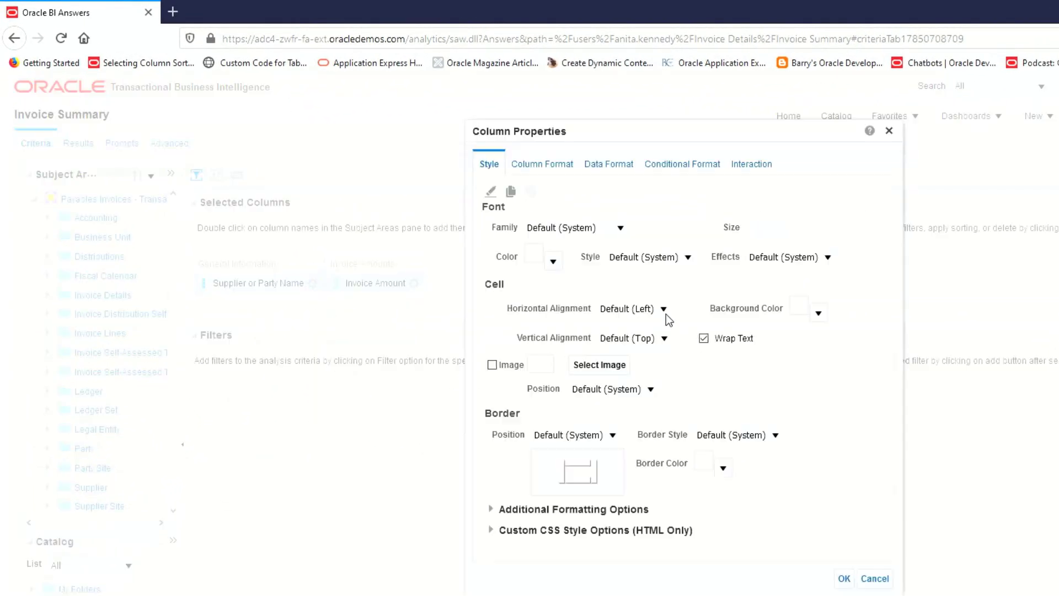
{"action": "left_click", "coordinate": [751, 164]}
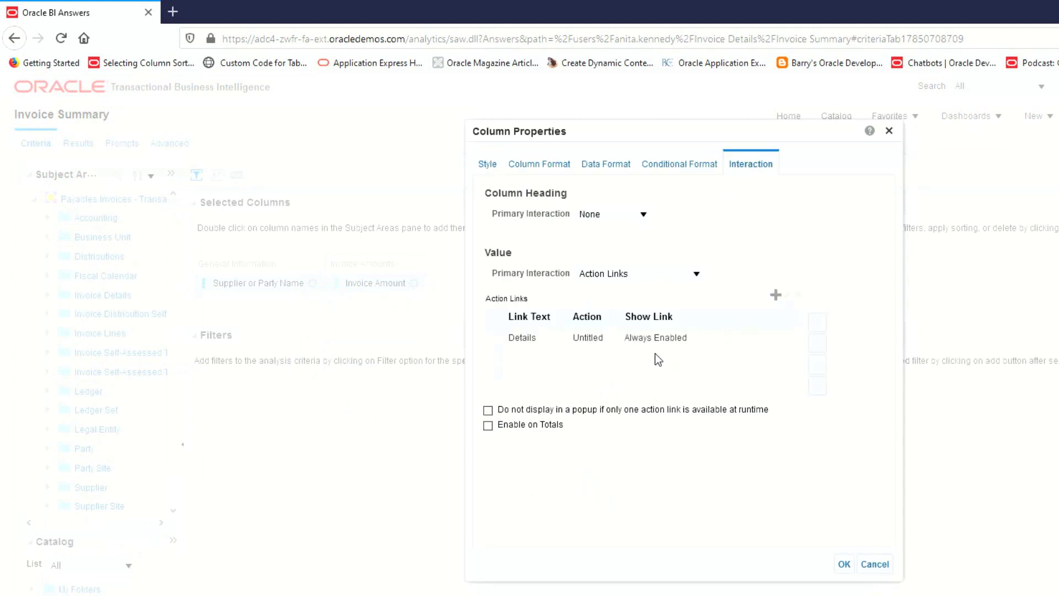
{"action": "left_click", "coordinate": [549, 339]}
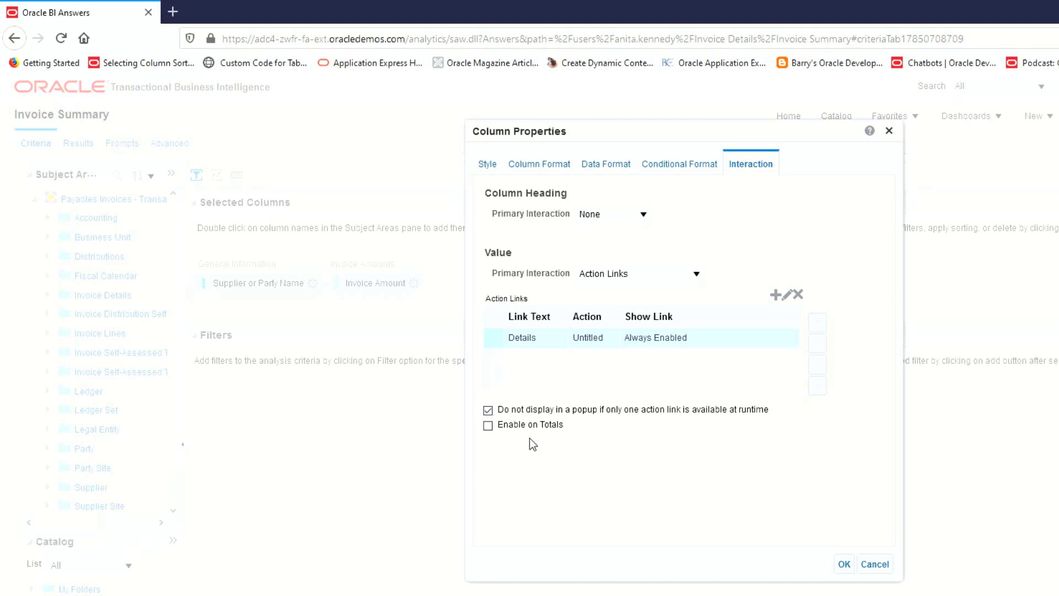
{"action": "left_click", "coordinate": [844, 563]}
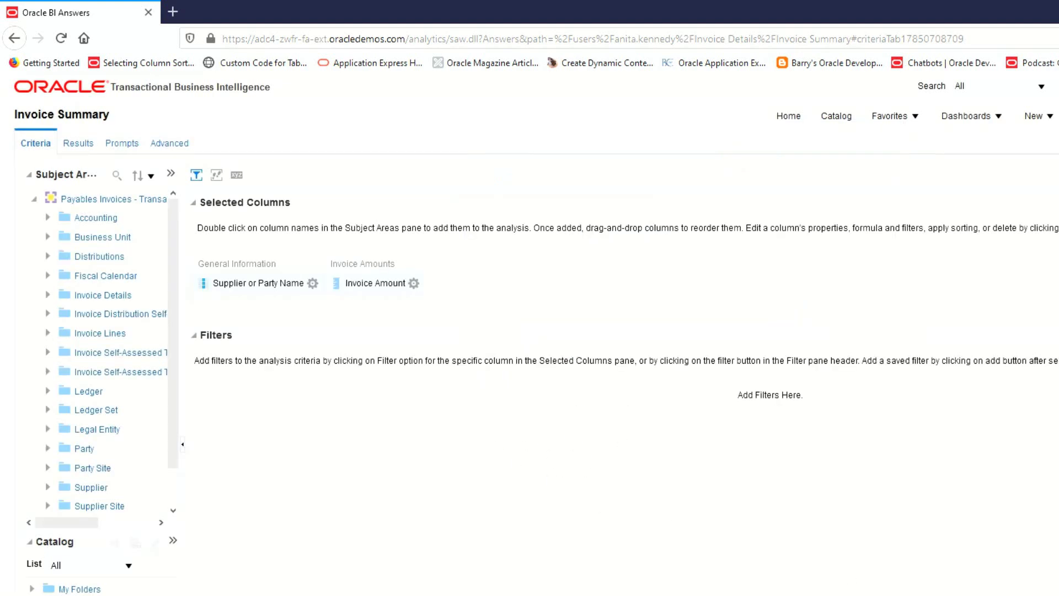
- Preview the Invoice Summary results again and test drilling directly from Advanced Corp to its invoice details
{"action": "left_click", "coordinate": [79, 143]}
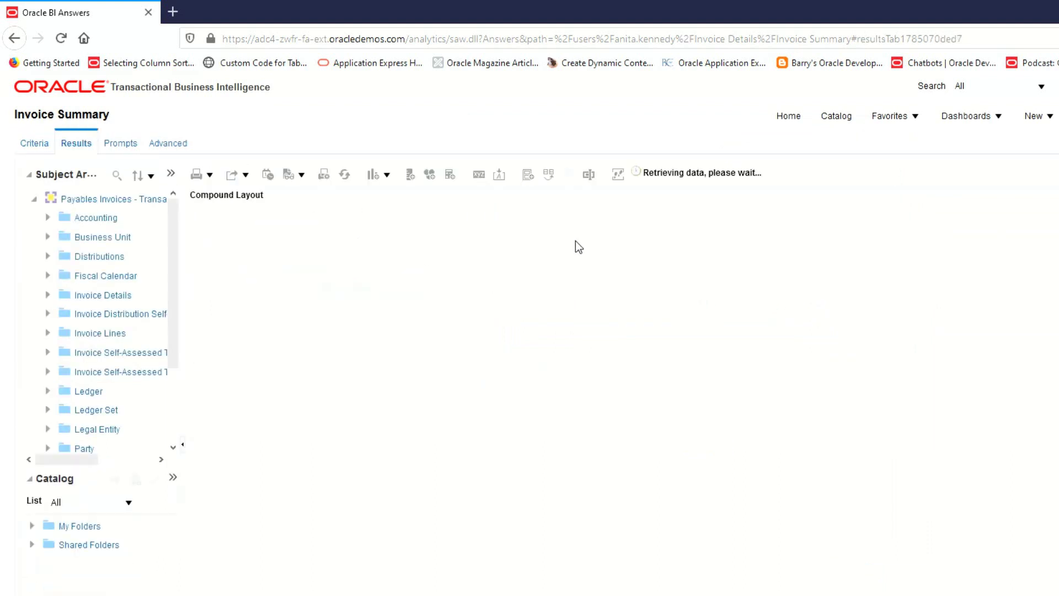
{"action": "left_click", "coordinate": [302, 176]}
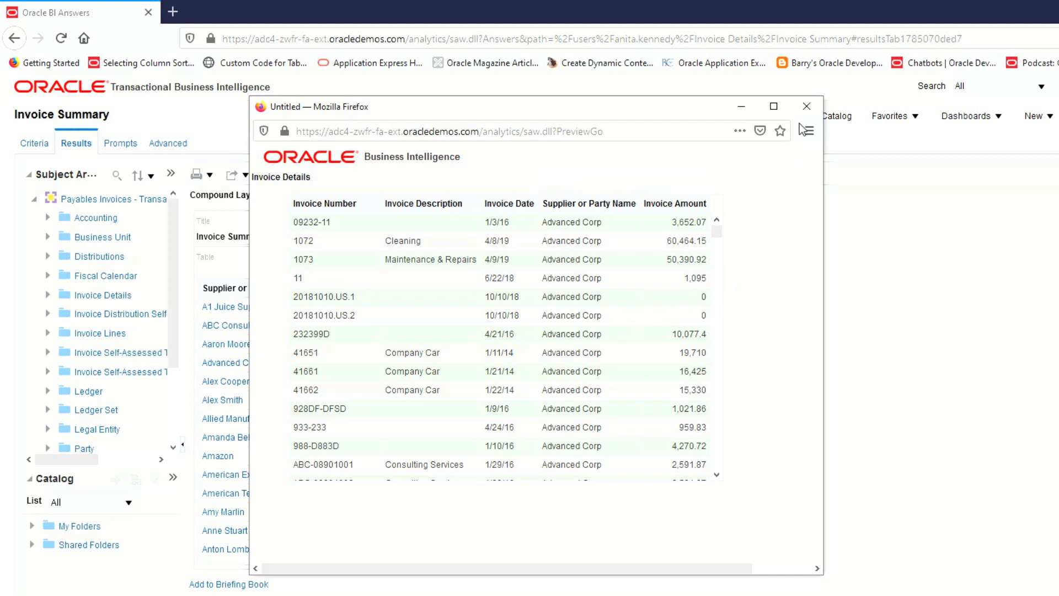
{"action": "left_click", "coordinate": [806, 106]}
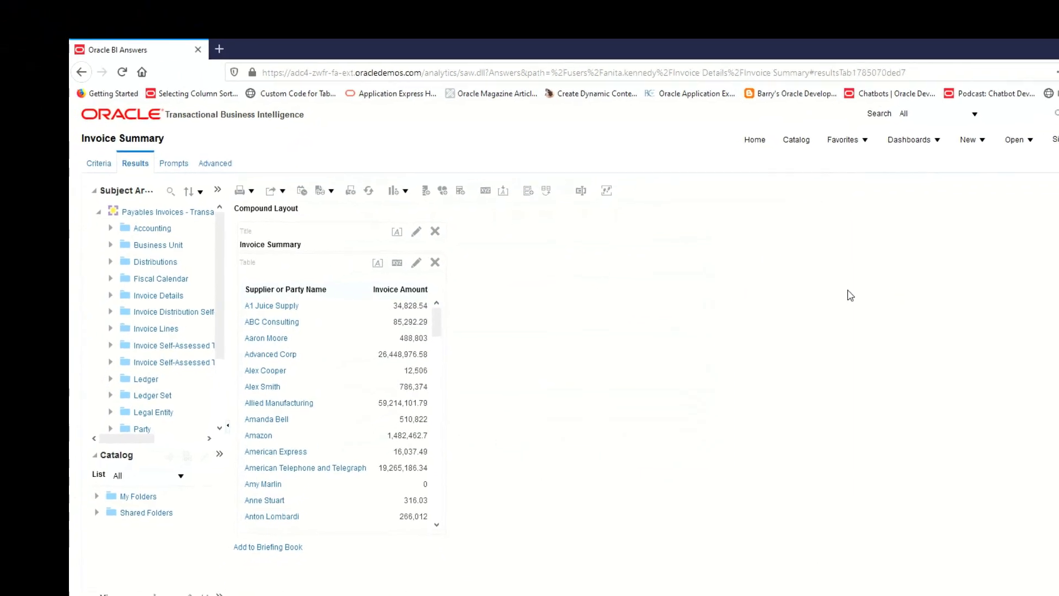